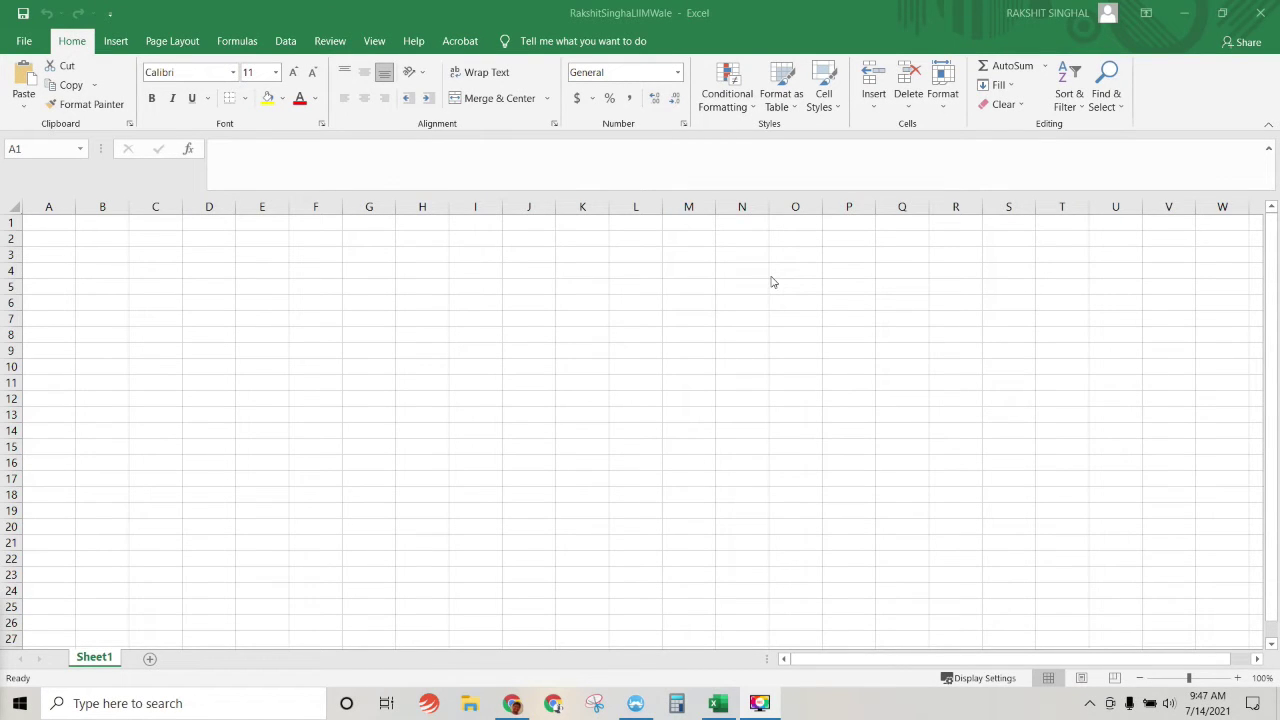
- Enter 'firstname' as the A1 heading, replacing the initially typed 'name'
{"action": "left_click", "coordinate": [61, 227]}
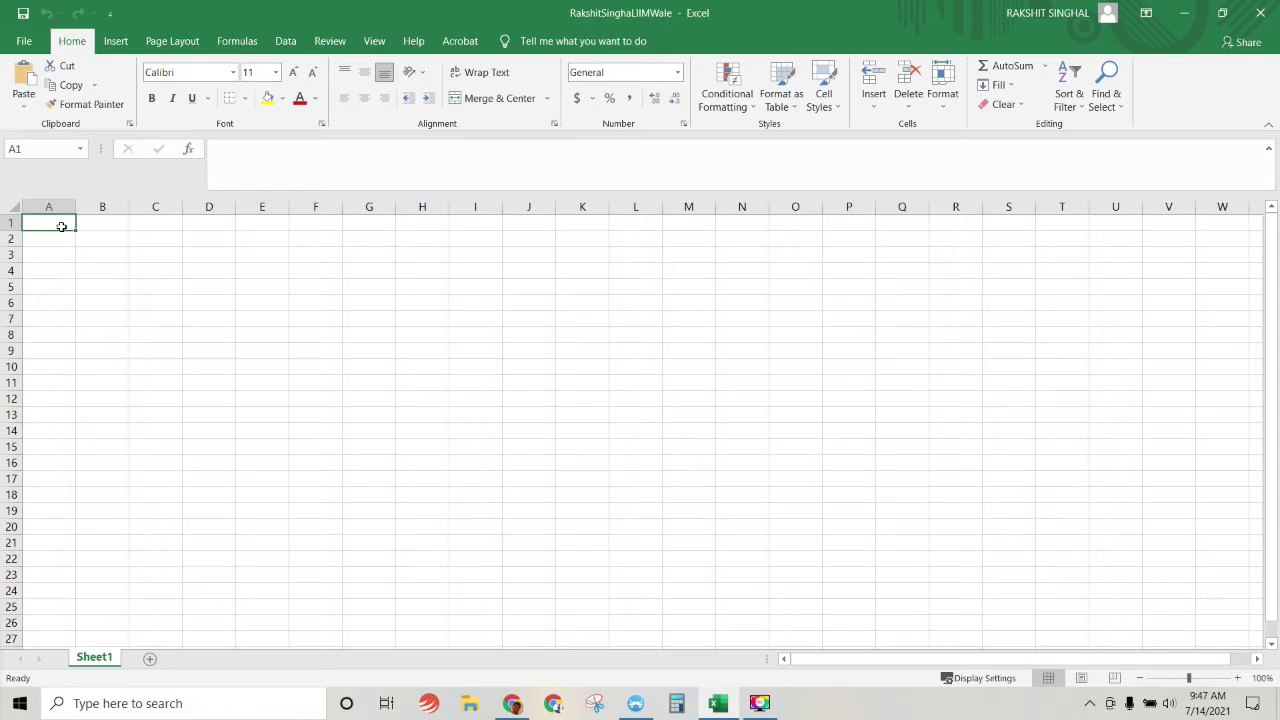
{"action": "type", "text": "name"}
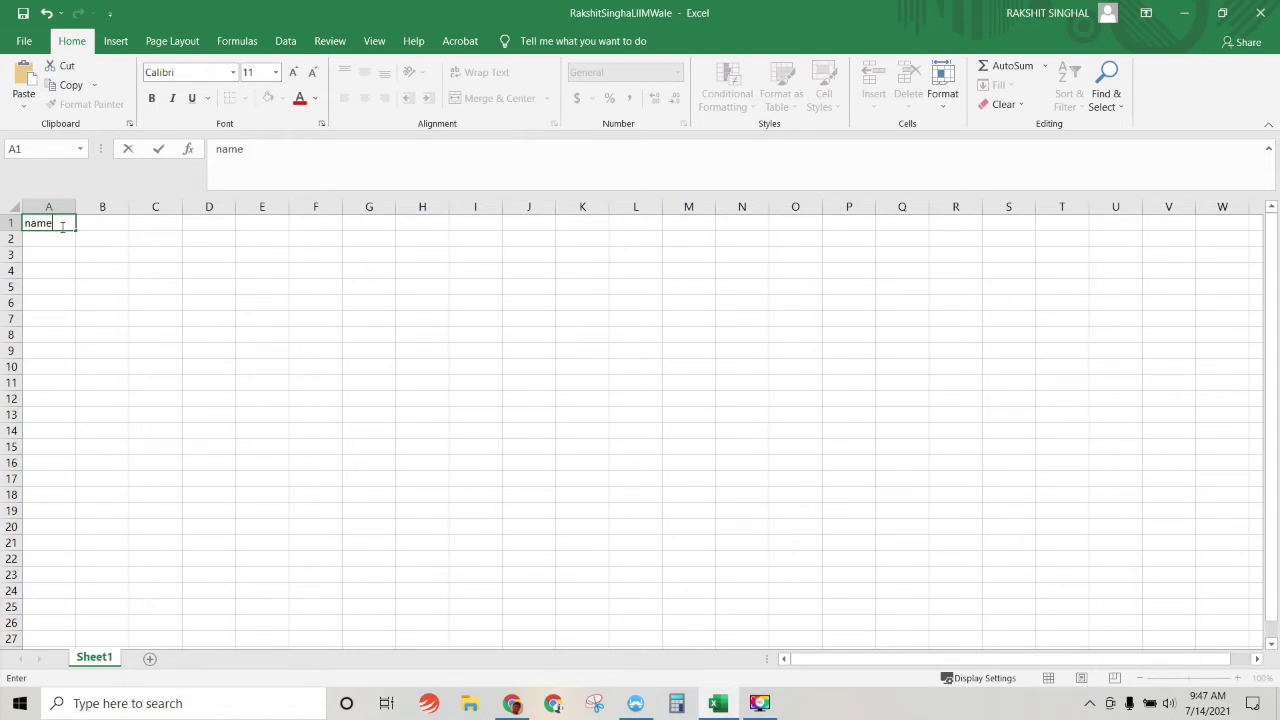
{"action": "key", "text": "Tab"}
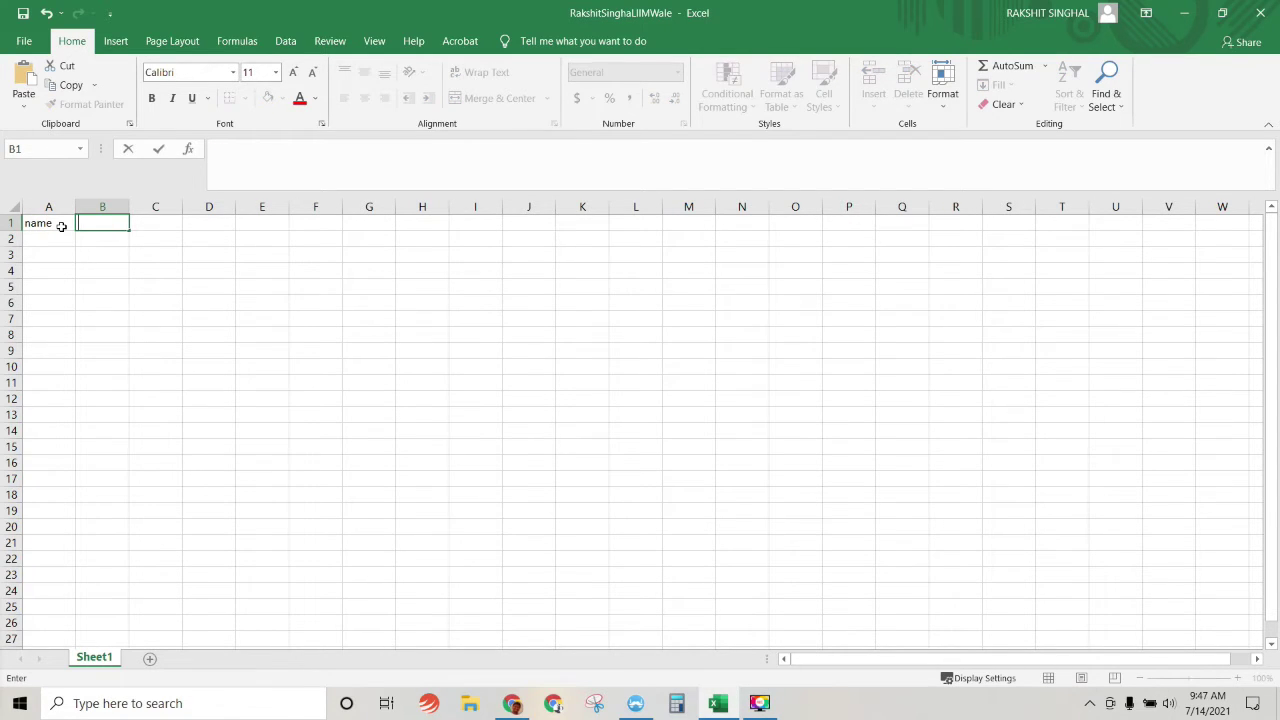
{"action": "left_click", "coordinate": [61, 227]}
{"action": "type", "text": "fir"}
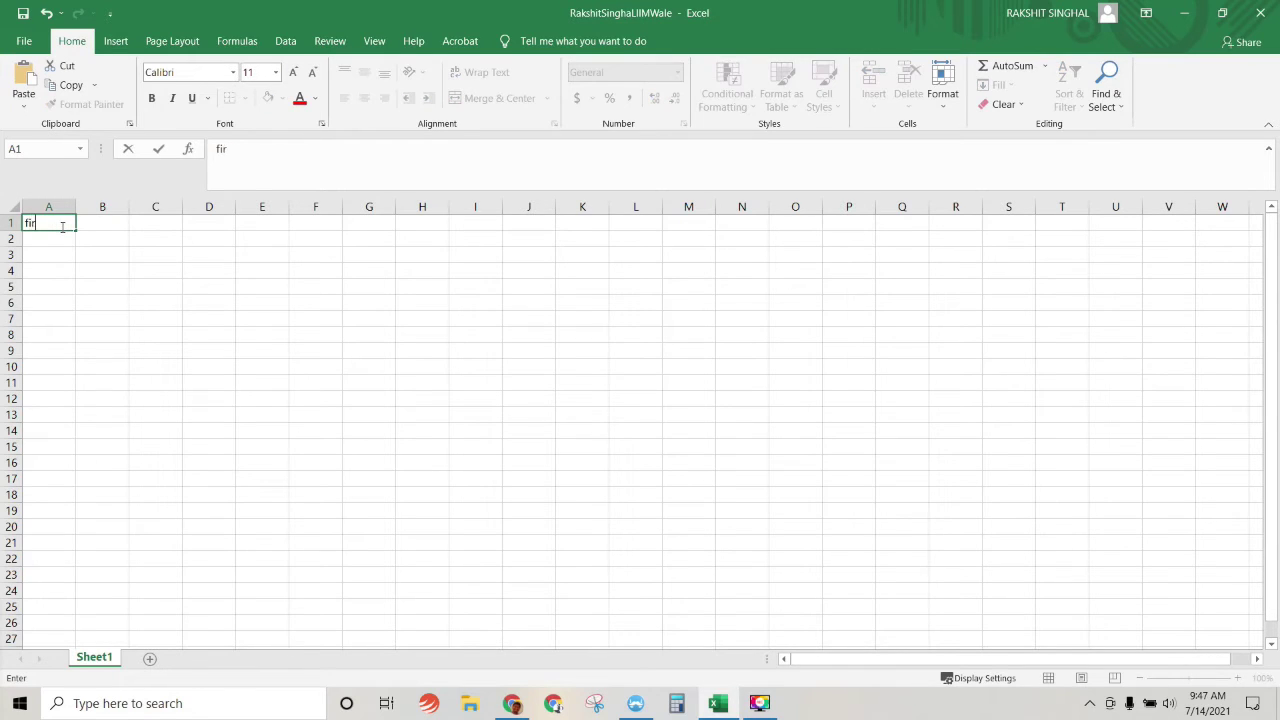
{"action": "type", "text": "stname"}
{"action": "key", "text": "Tab"}
- Add the headings last name, city, age and gender across B1:E1
{"action": "type", "text": "last name"}
{"action": "key", "text": "Tab"}
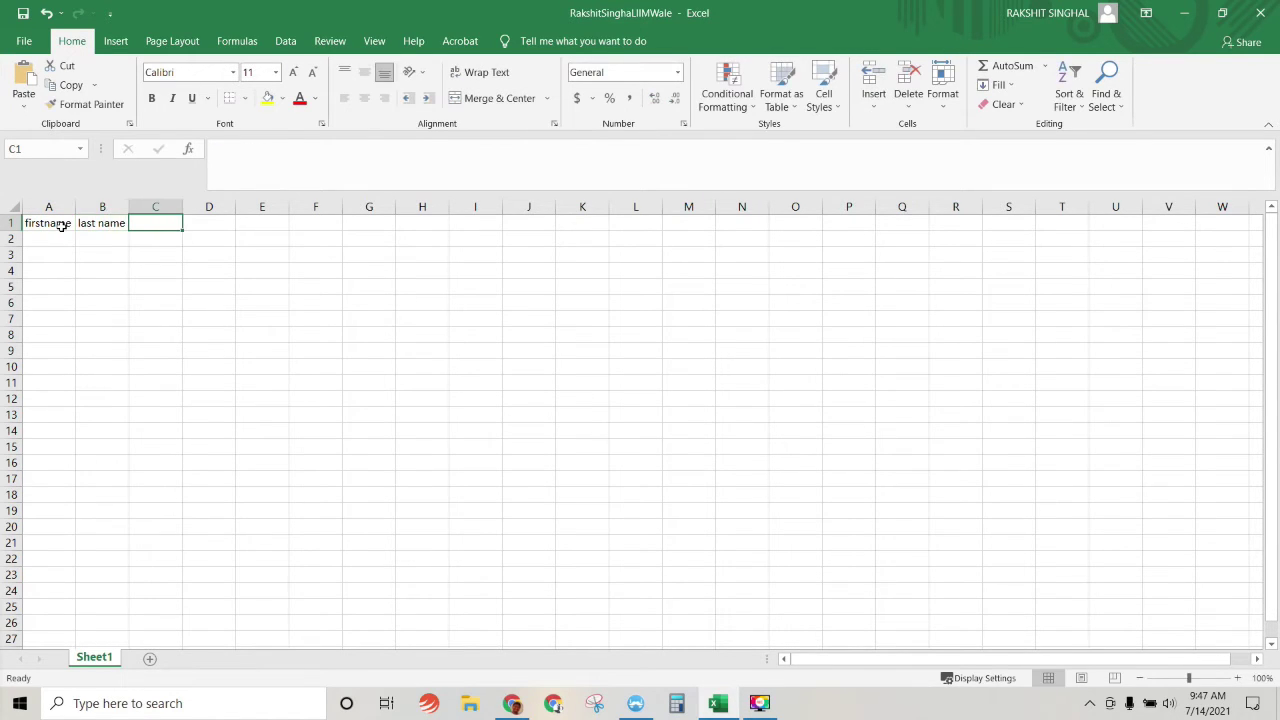
{"action": "type", "text": "city"}
{"action": "key", "text": "Tab"}
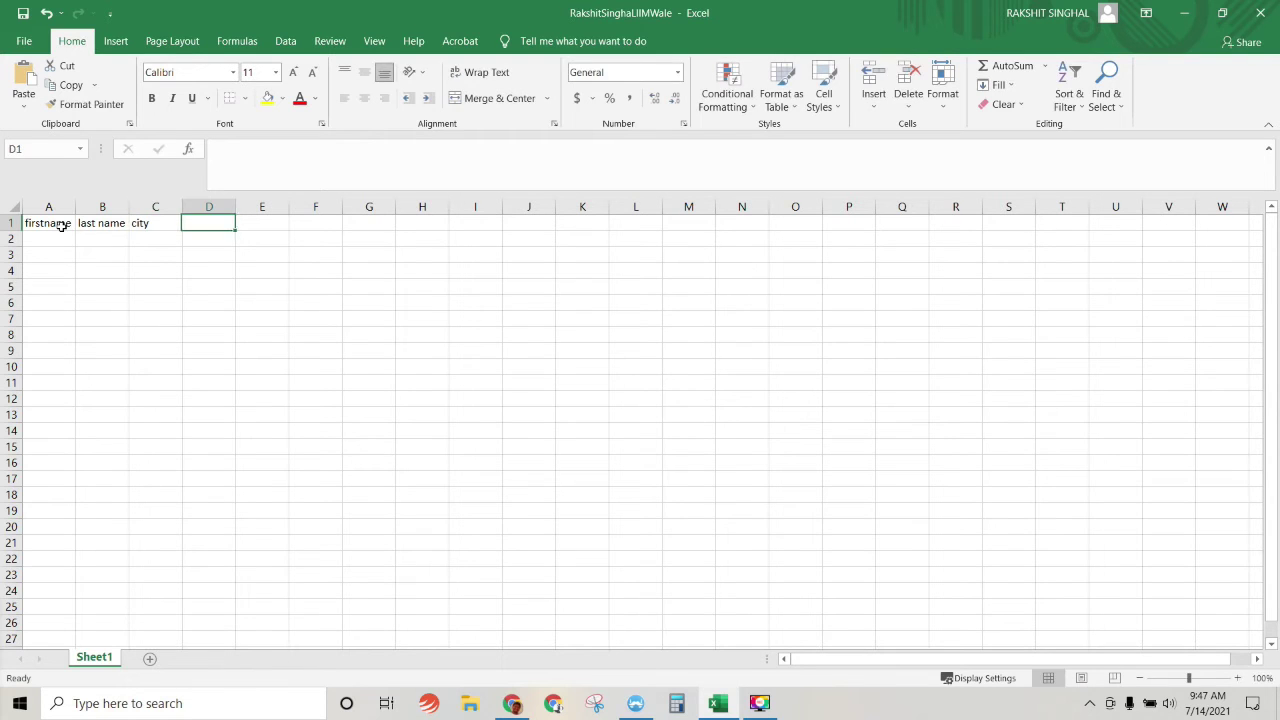
{"action": "type", "text": "age"}
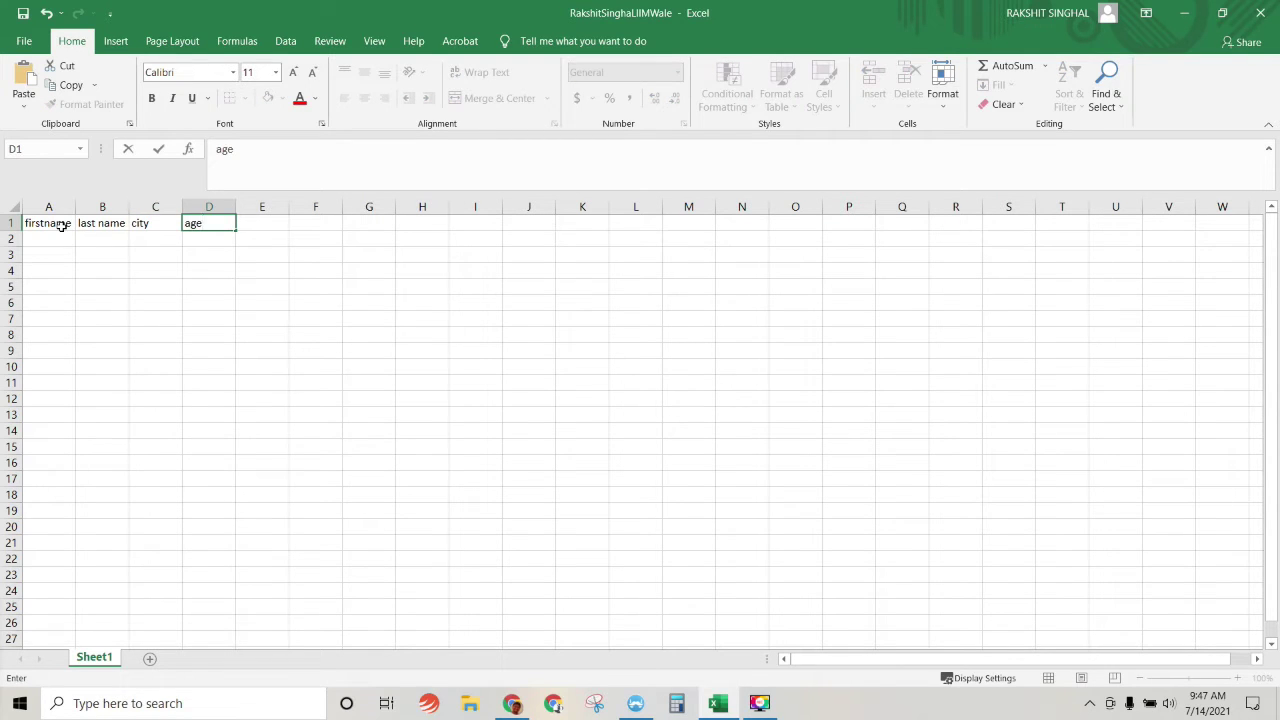
{"action": "key", "text": "Tab"}
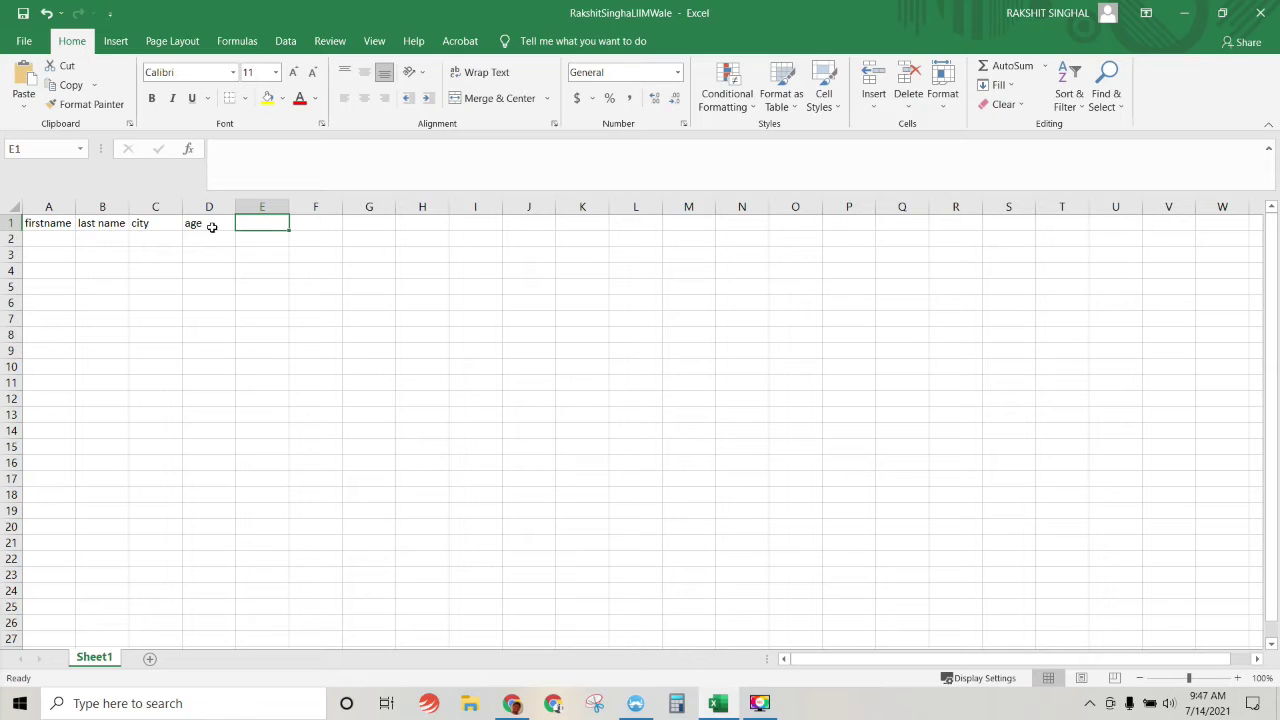
{"action": "type", "text": "gender"}
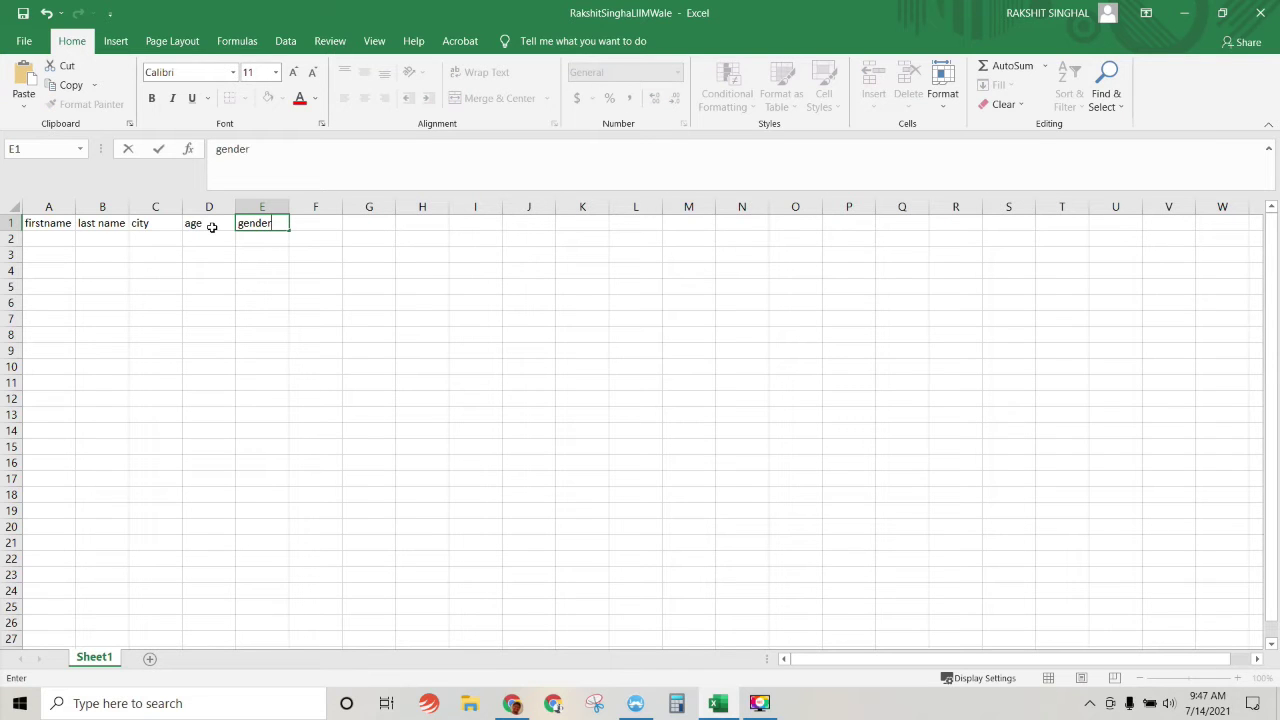
{"action": "key", "text": "Return"}
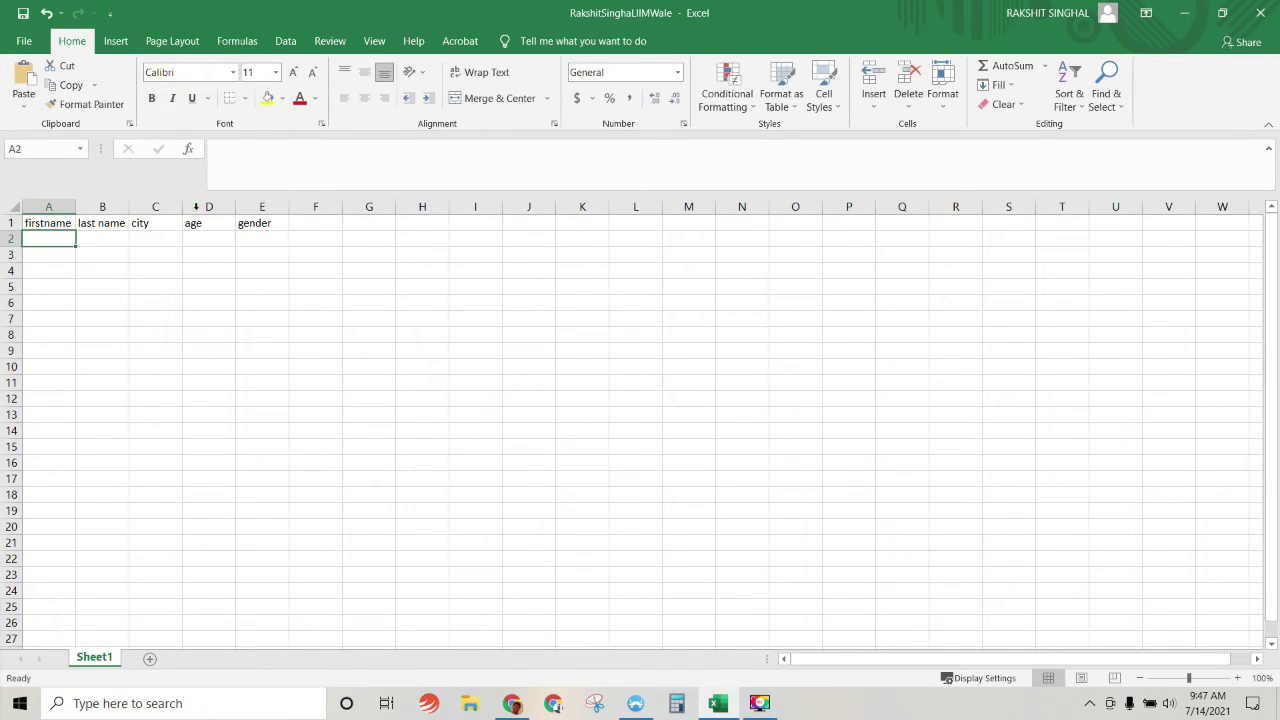
- Widen column A, enter a sample first name, last name and JAIPUR in row 2, and clear D1
{"action": "left_click_drag", "start_coordinate": [76, 207], "coordinate": [140, 207]}
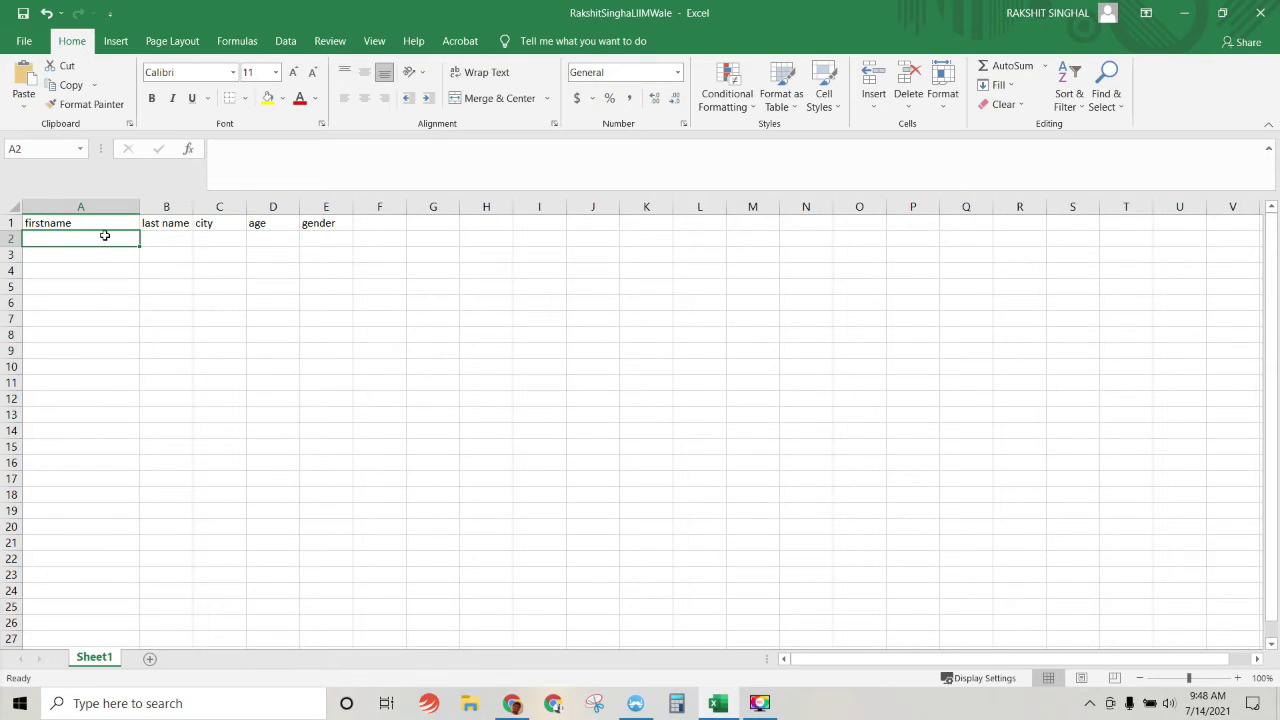
{"action": "type", "text": "RAKSHIT"}
{"action": "key", "text": "Tab"}
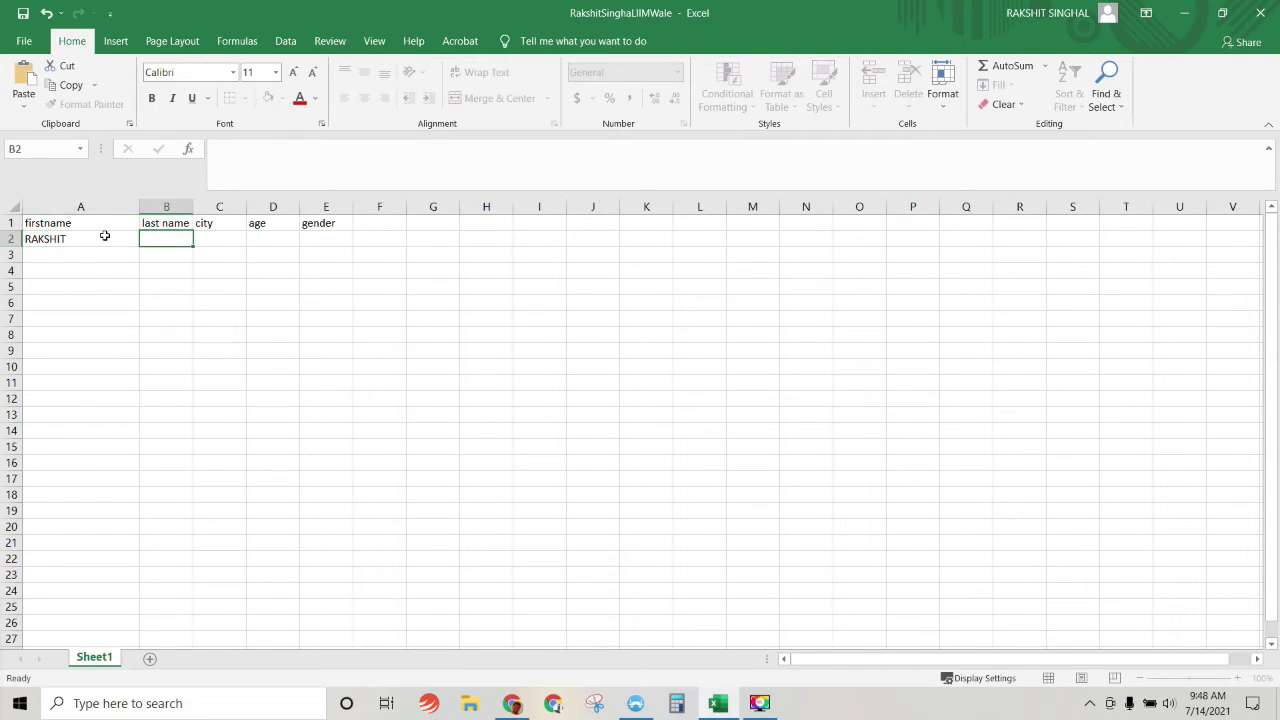
{"action": "type", "text": "SINGHAL"}
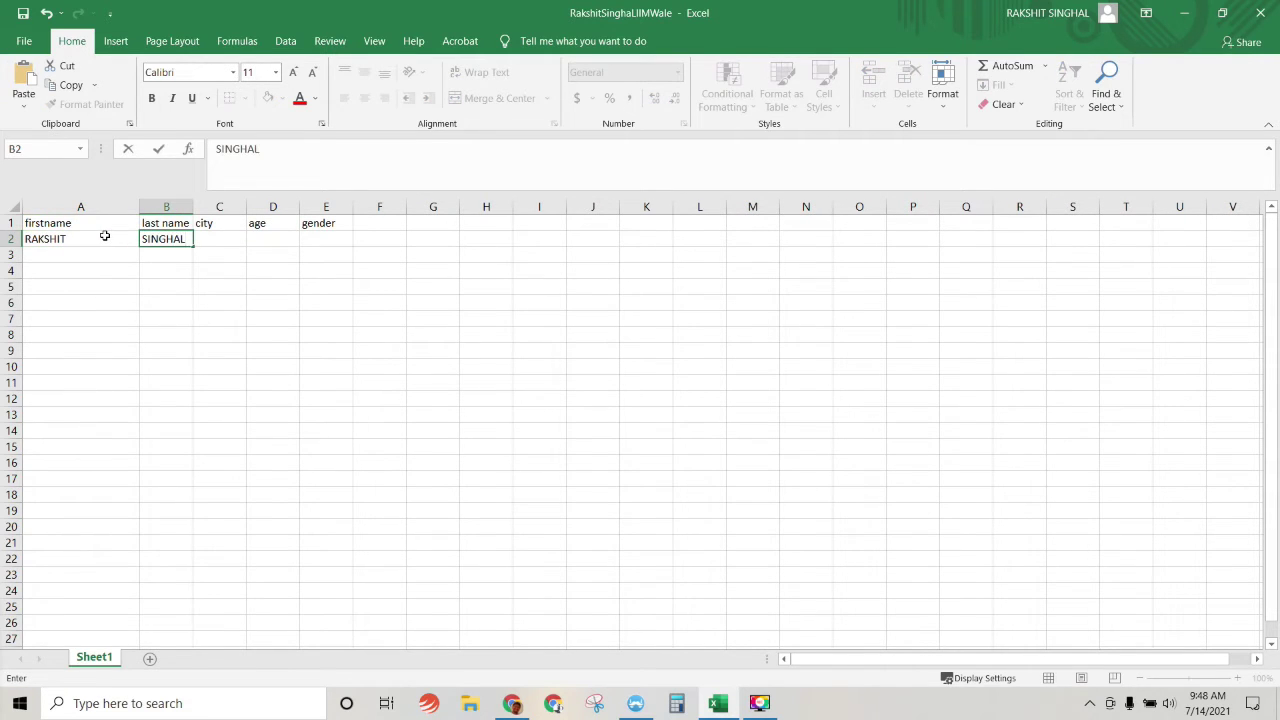
{"action": "key", "text": "Tab"}
{"action": "type", "text": "JAIPUR"}
{"action": "key", "text": "Tab"}
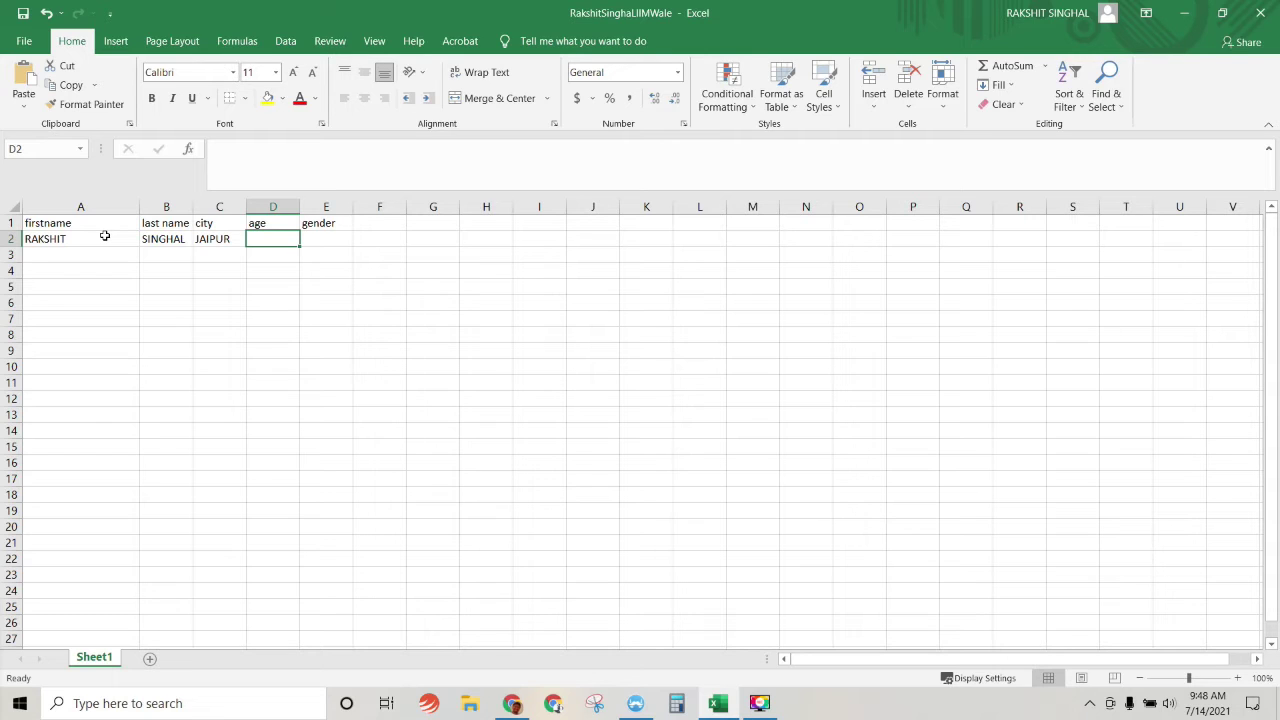
{"action": "key", "text": "Up"}
{"action": "key", "text": "Delete"}
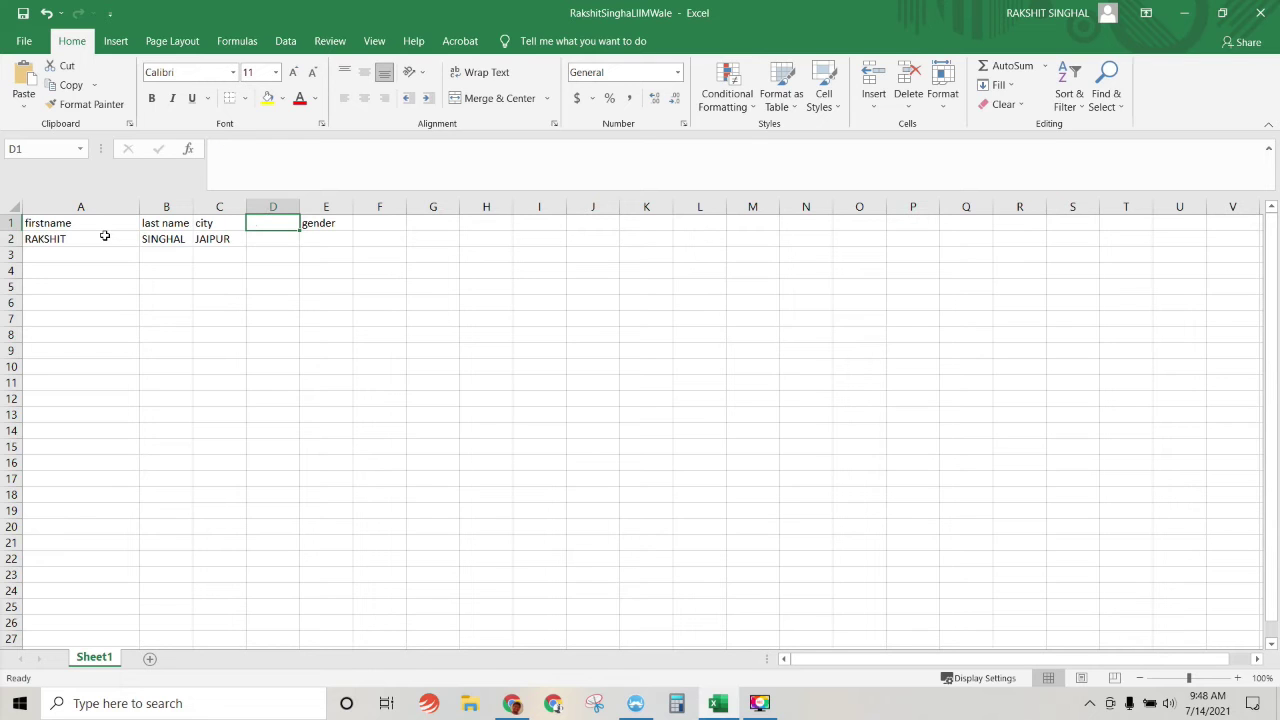
- Delete the empty column D, enter MALE in D2 under gender, and widen column E
{"action": "right_click", "coordinate": [276, 207]}
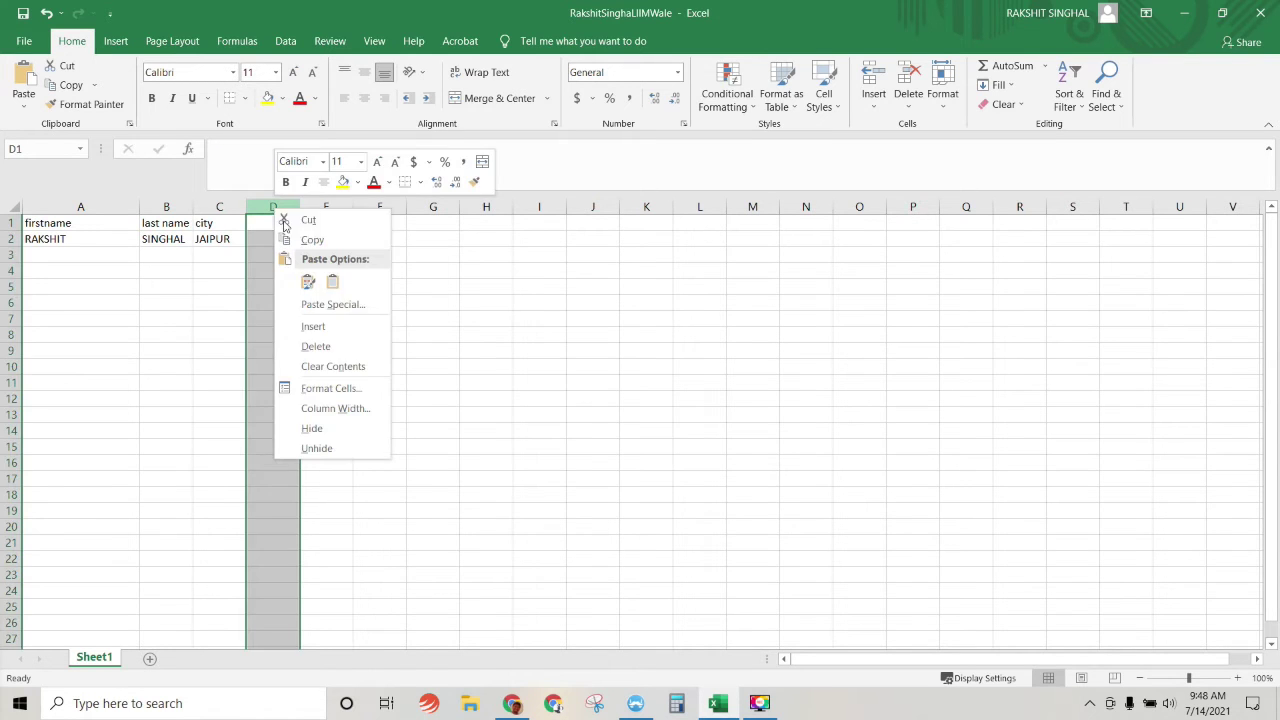
{"action": "left_click", "coordinate": [315, 347]}
{"action": "left_click", "coordinate": [270, 246]}
{"action": "type", "text": "MALE"}
{"action": "left_click", "coordinate": [341, 207]}
{"action": "left_click_drag", "start_coordinate": [352, 207], "coordinate": [413, 207]}
- Add the headings RESULT1, RESULT 2 and RESULT 3 in E1:G1
{"action": "left_click", "coordinate": [385, 223]}
{"action": "type", "text": "RESULT1"}
{"action": "key", "text": "Tab"}
{"action": "type", "text": "RESULT 2"}
{"action": "key", "text": "Tab"}
{"action": "type", "text": "RESULT 3"}
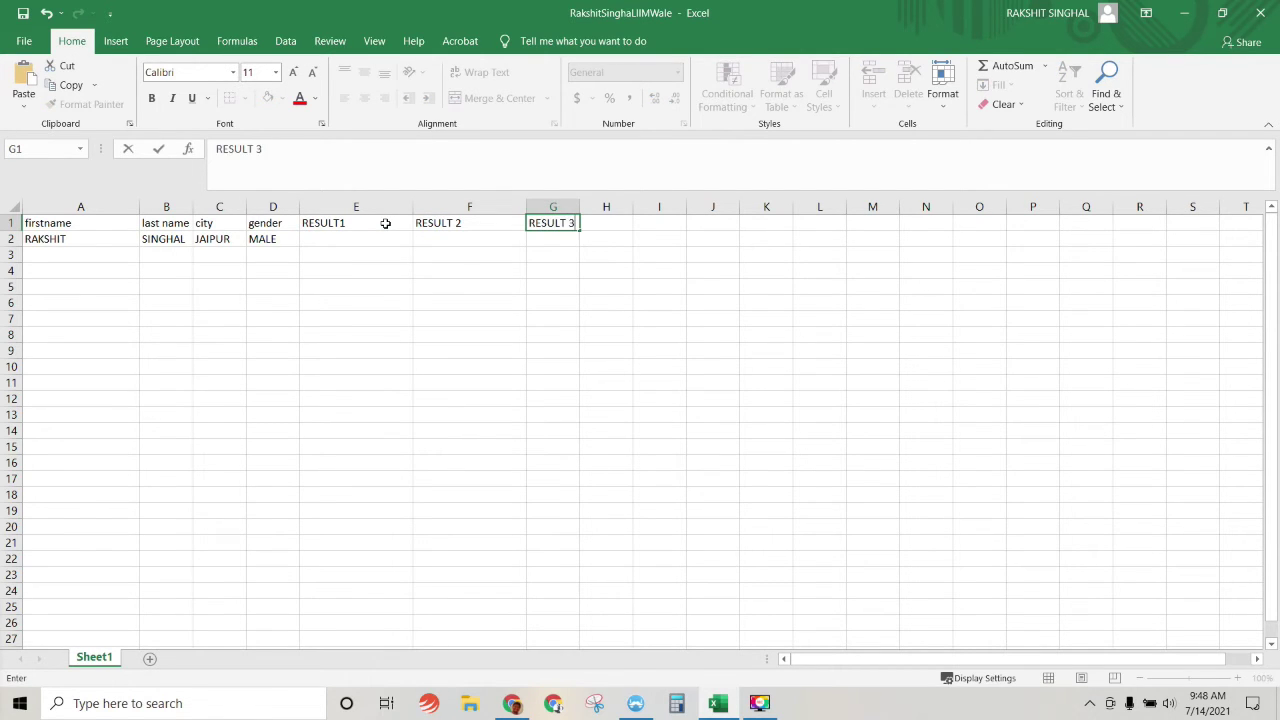
{"action": "key", "text": "Return"}
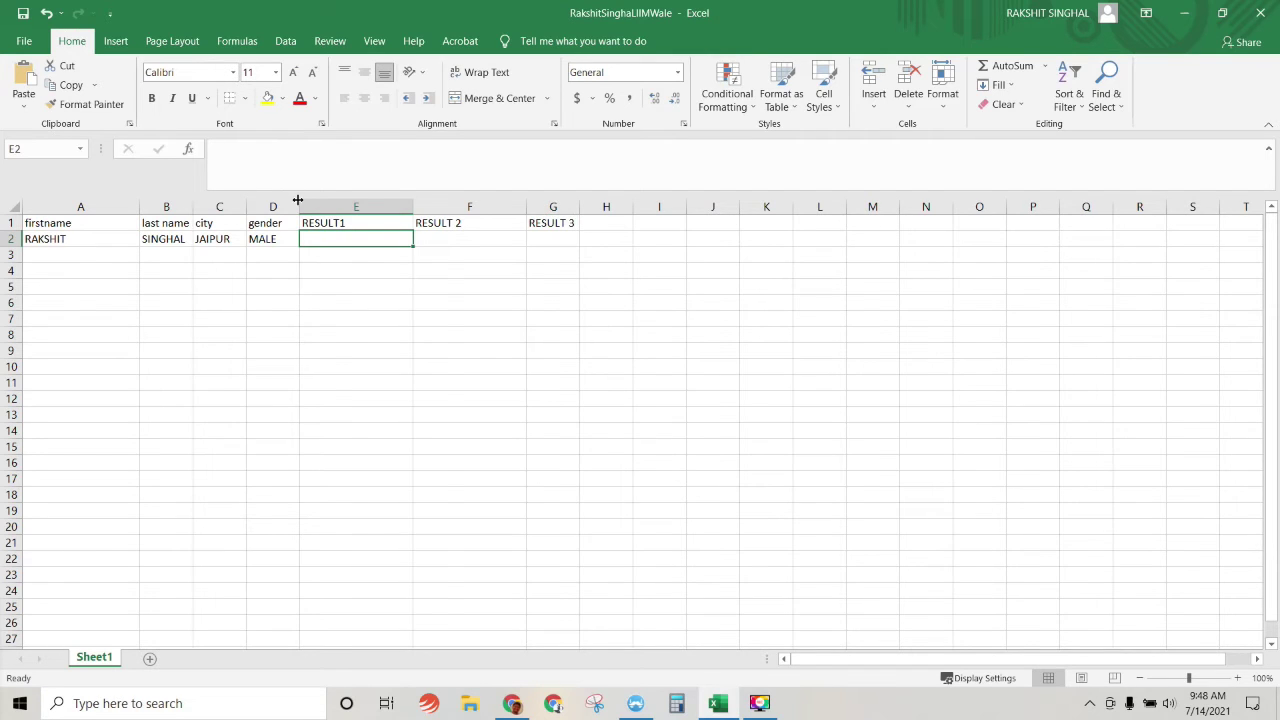
- Widen columns D, E and F, then begin a formula with = in E2
{"action": "left_click_drag", "start_coordinate": [299, 206], "coordinate": [333, 206]}
{"action": "left_click_drag", "start_coordinate": [446, 206], "coordinate": [461, 206]}
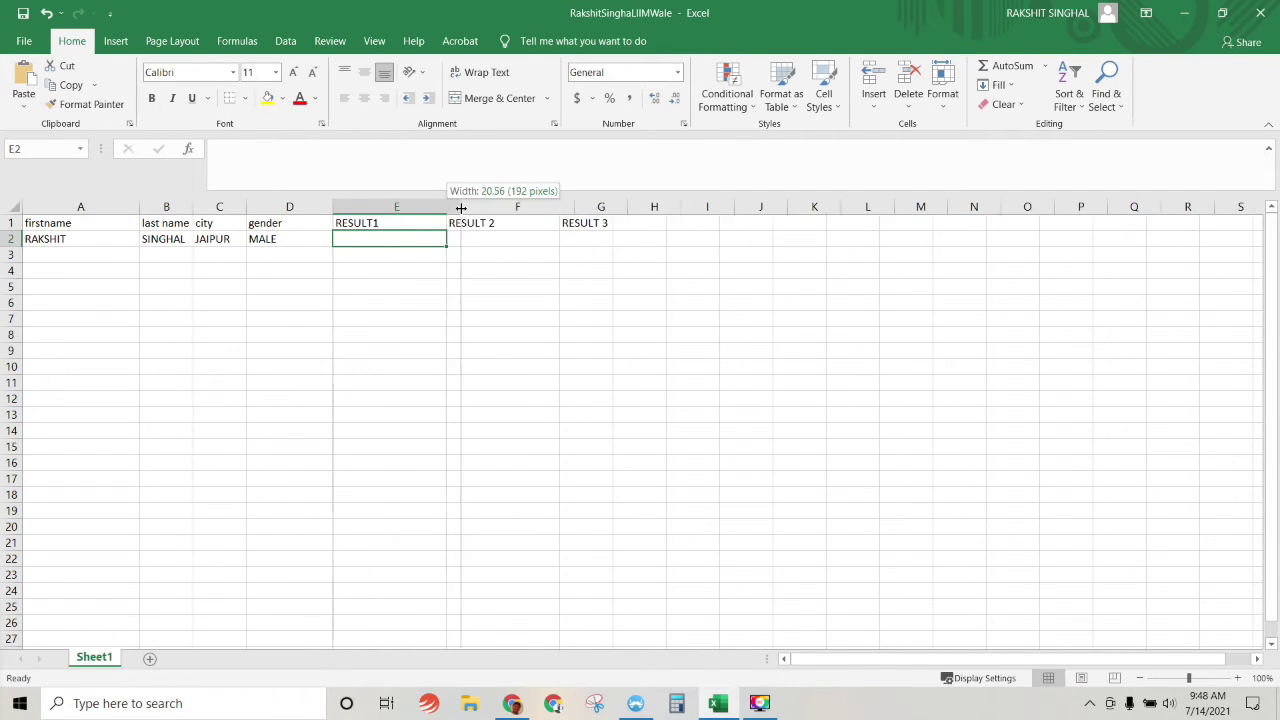
{"action": "left_click_drag", "start_coordinate": [574, 206], "coordinate": [562, 204]}
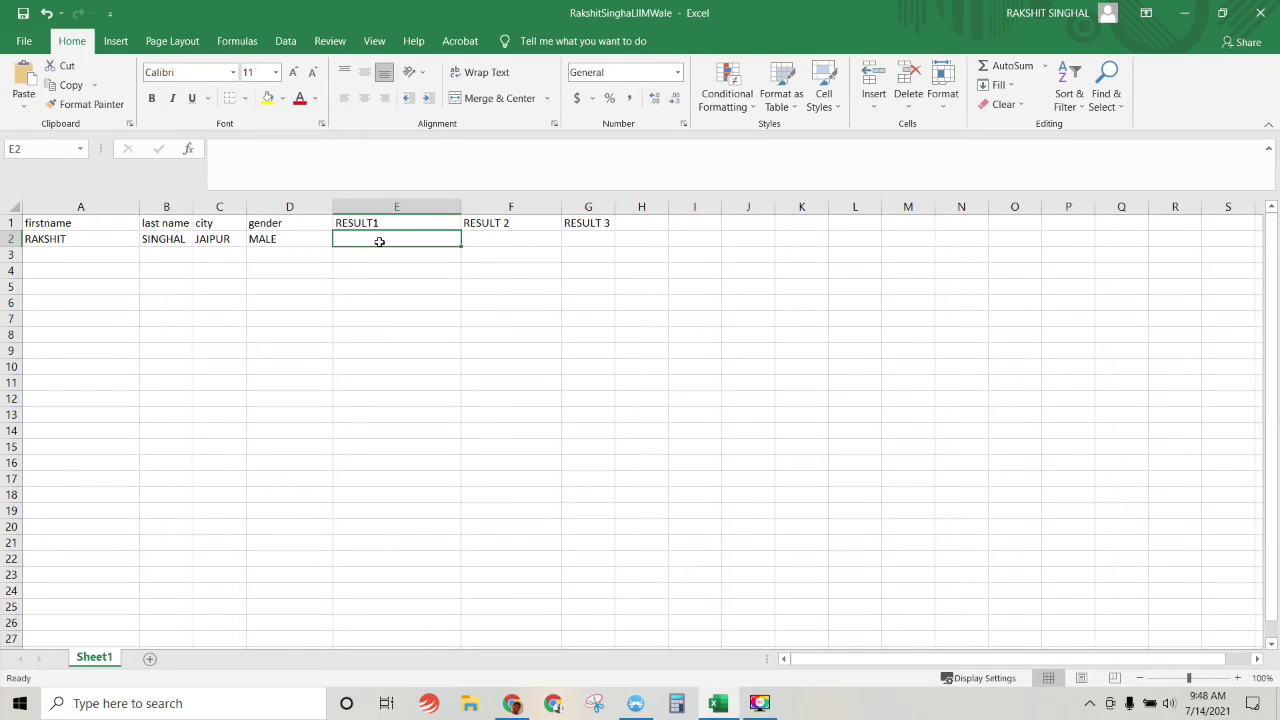
{"action": "type", "text": "="}
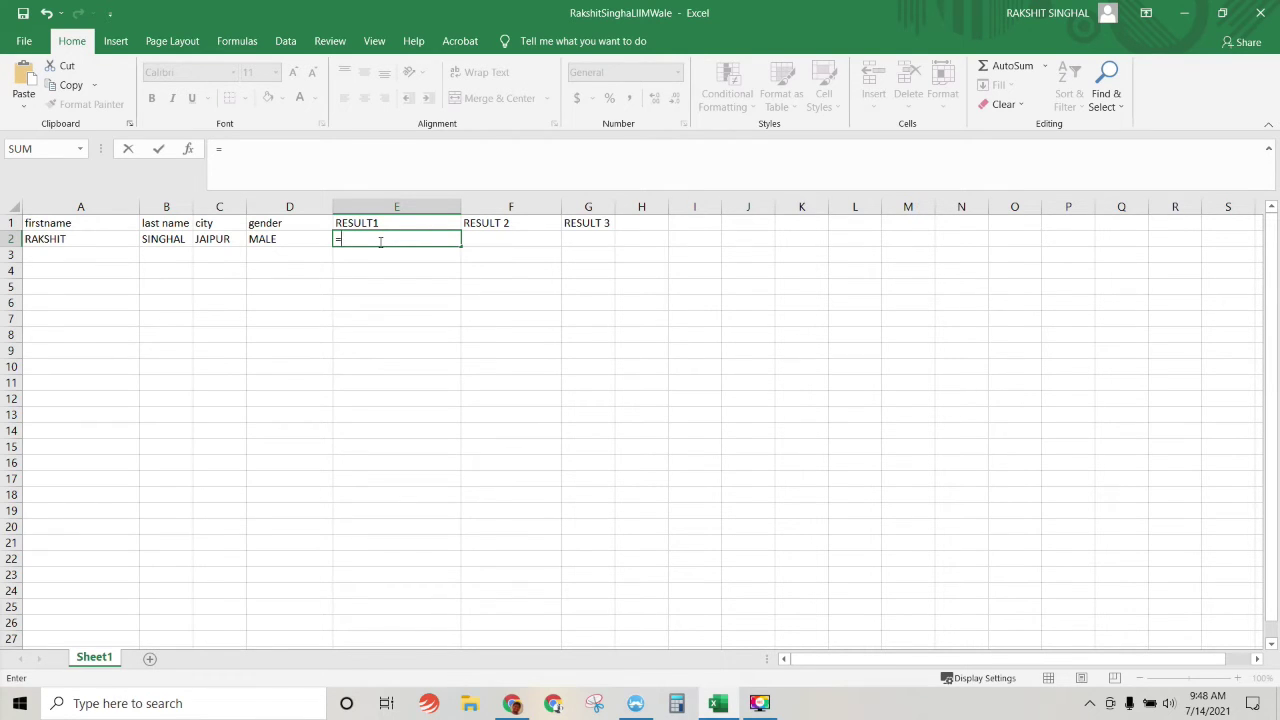
- Build =CONCATENATE(A2,"$",B2) in E2, joining first and last name with a $ sign
{"action": "type", "text": "CO"}
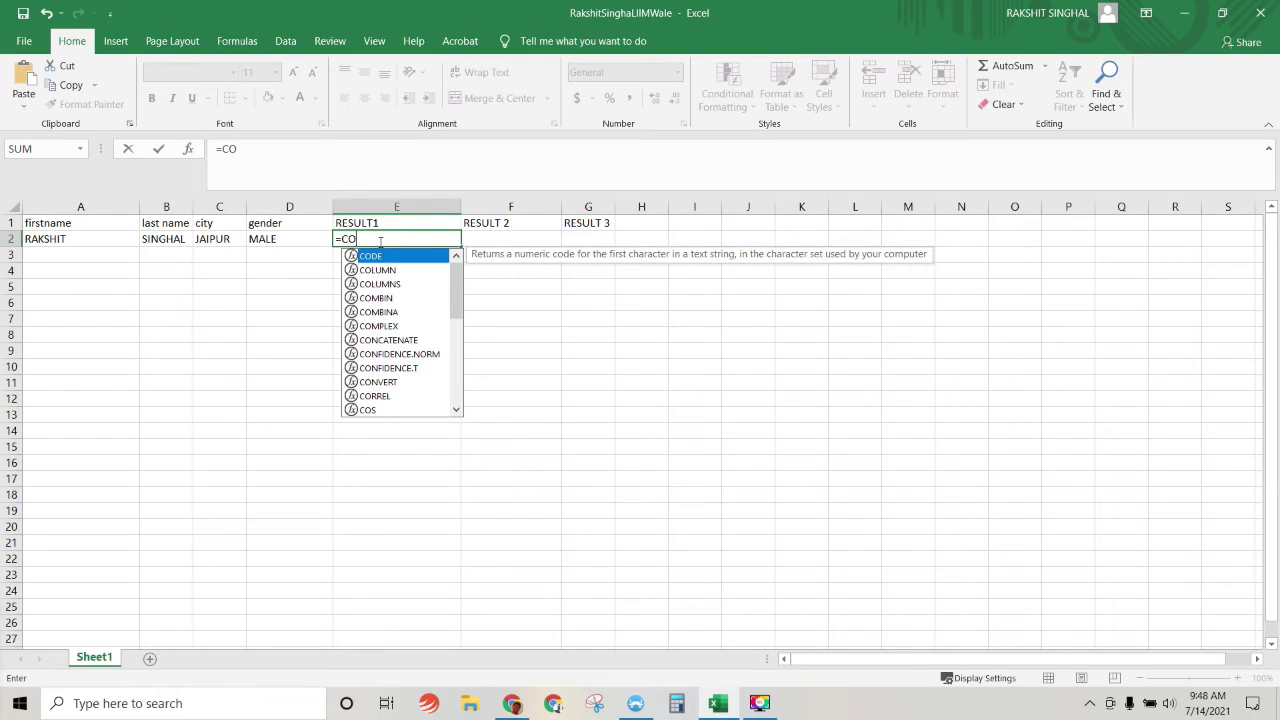
{"action": "type", "text": "N"}
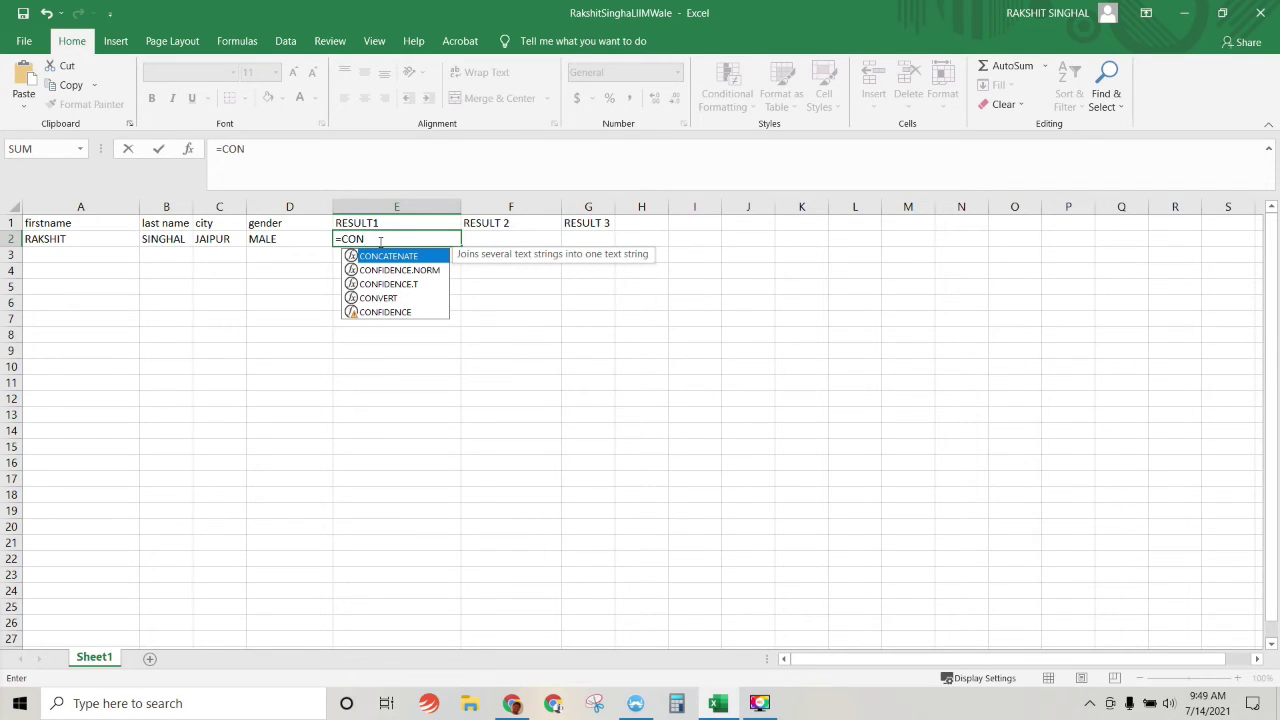
{"action": "double_click", "coordinate": [389, 256]}
{"action": "left_click", "coordinate": [390, 257]}
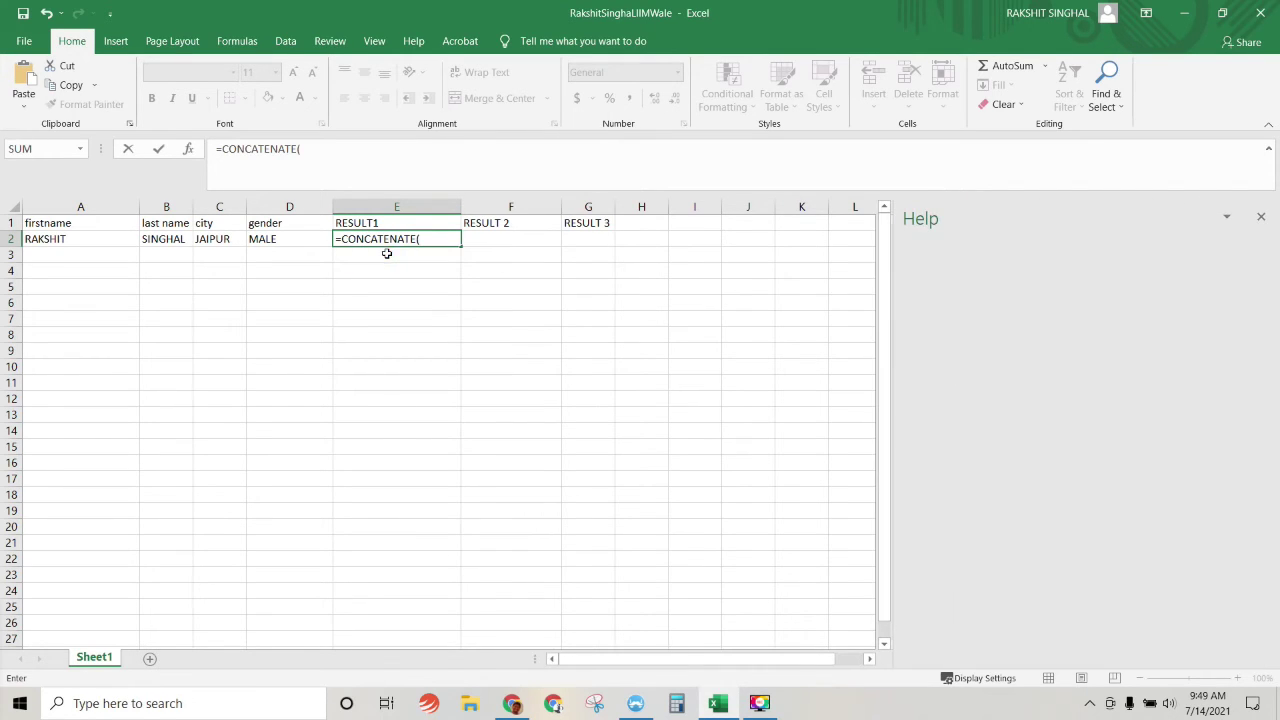
{"action": "left_click", "coordinate": [1261, 217]}
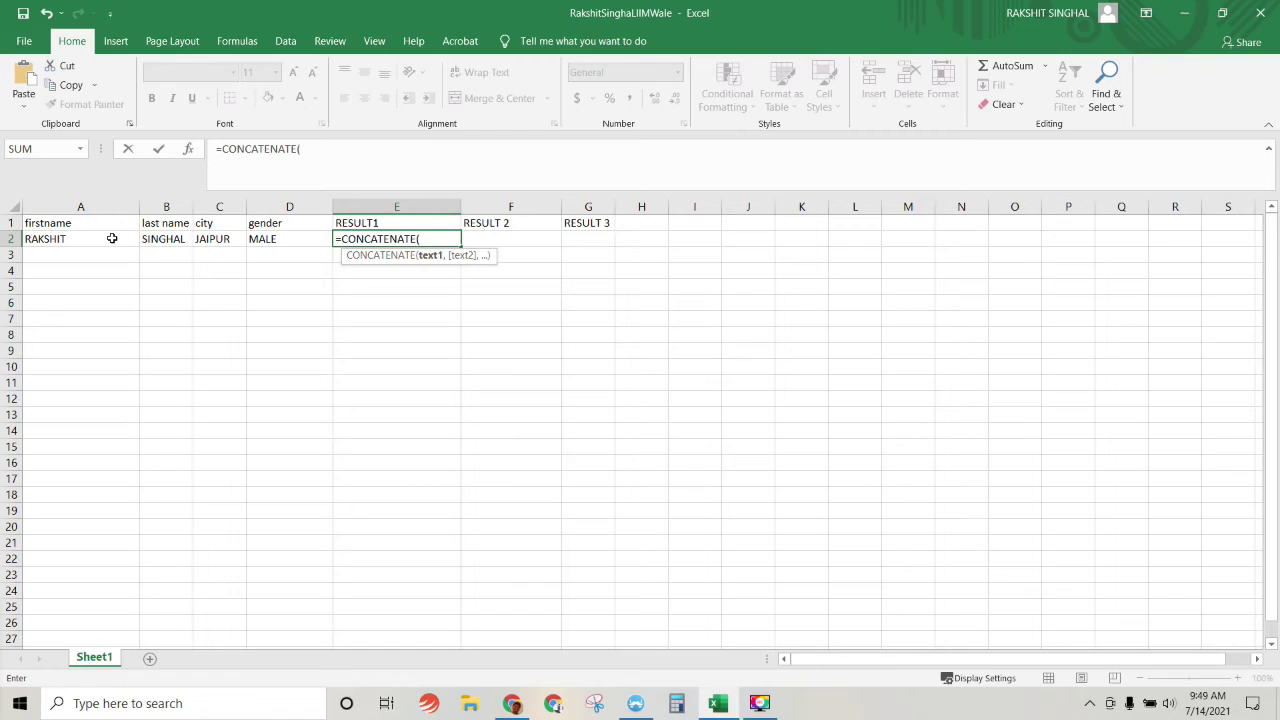
{"action": "left_click", "coordinate": [112, 238]}
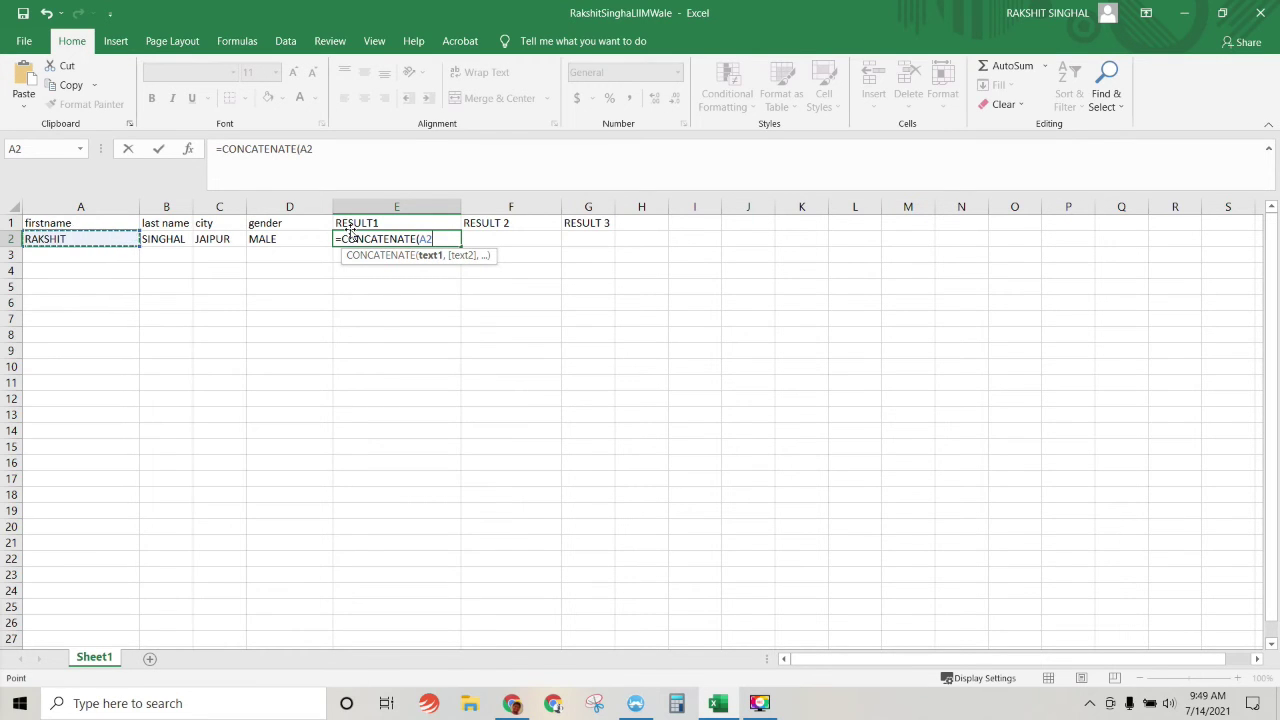
{"action": "type", "text": ",\"-"}
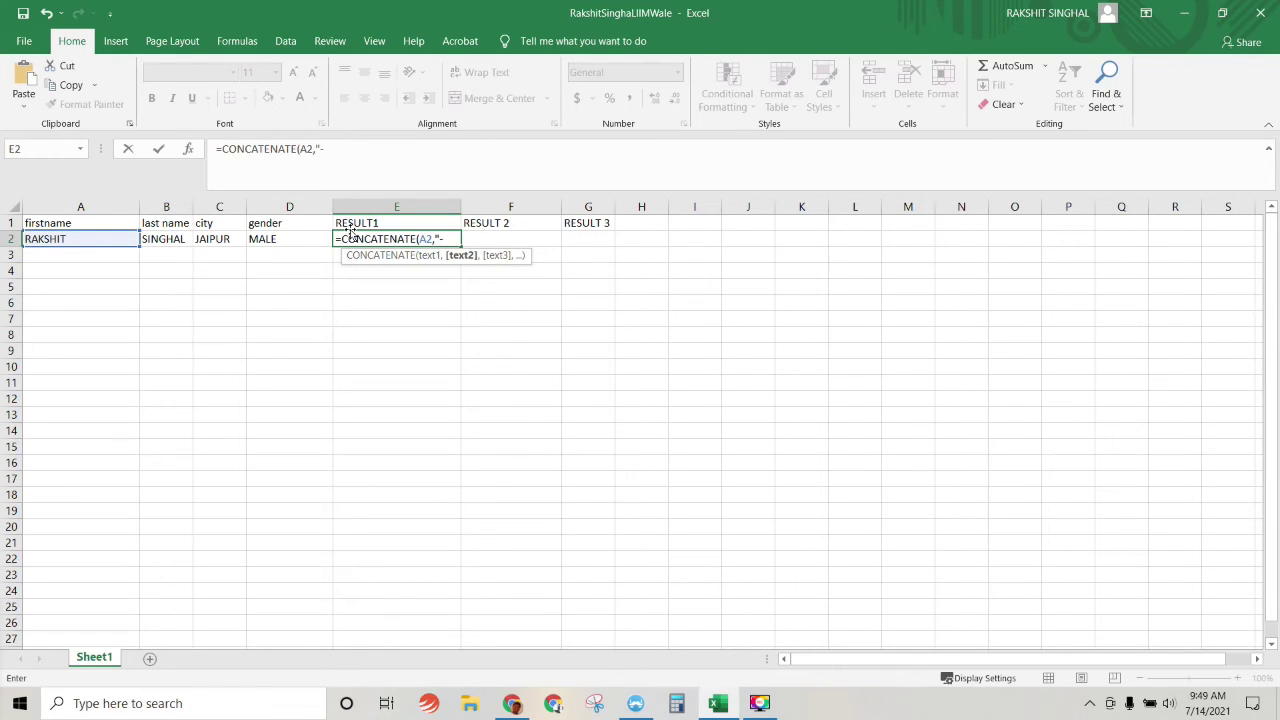
{"action": "key", "text": "BackSpace"}
{"action": "type", "text": "$"}
{"action": "type", "text": "\""}
{"action": "type", "text": ","}
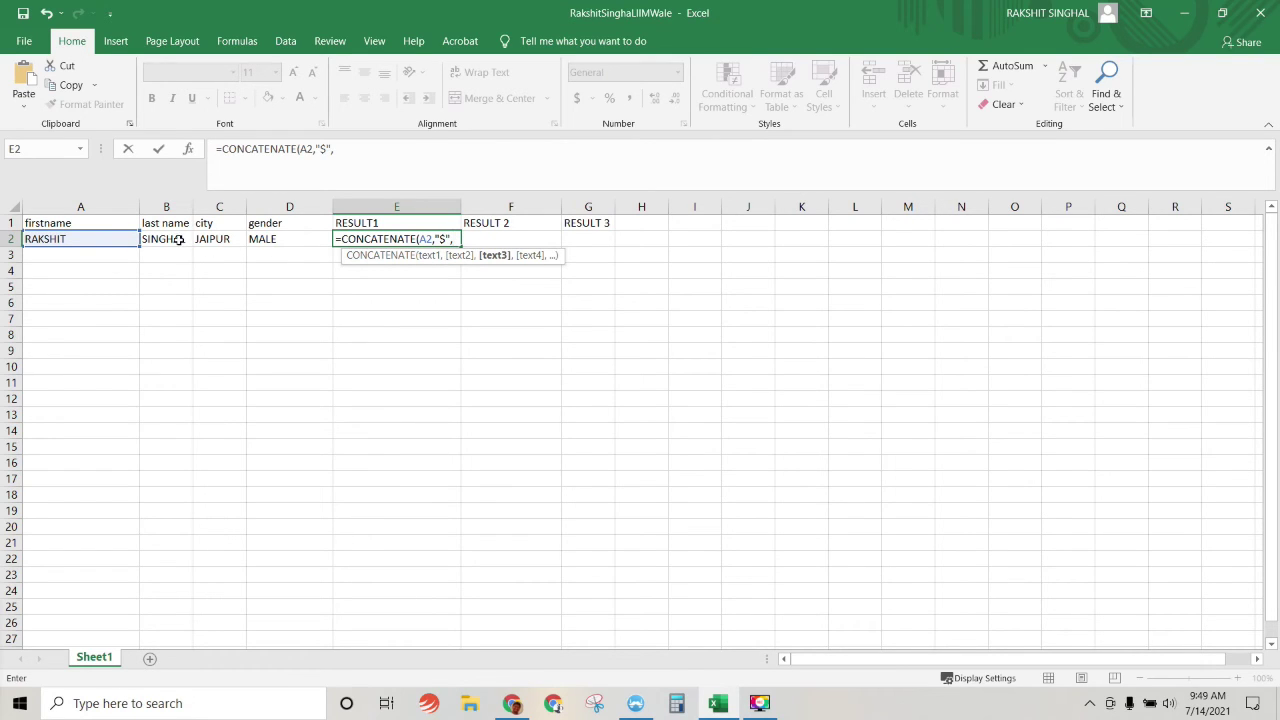
{"action": "left_click", "coordinate": [179, 240]}
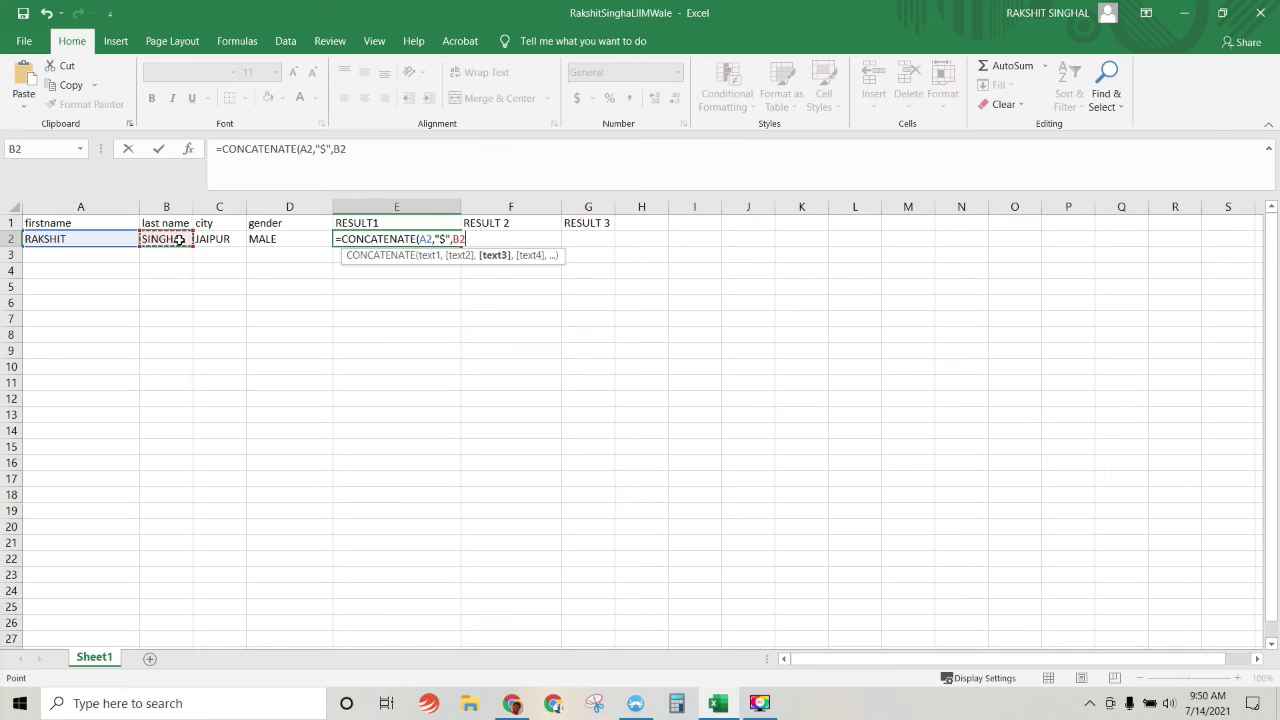
{"action": "type", "text": ")"}
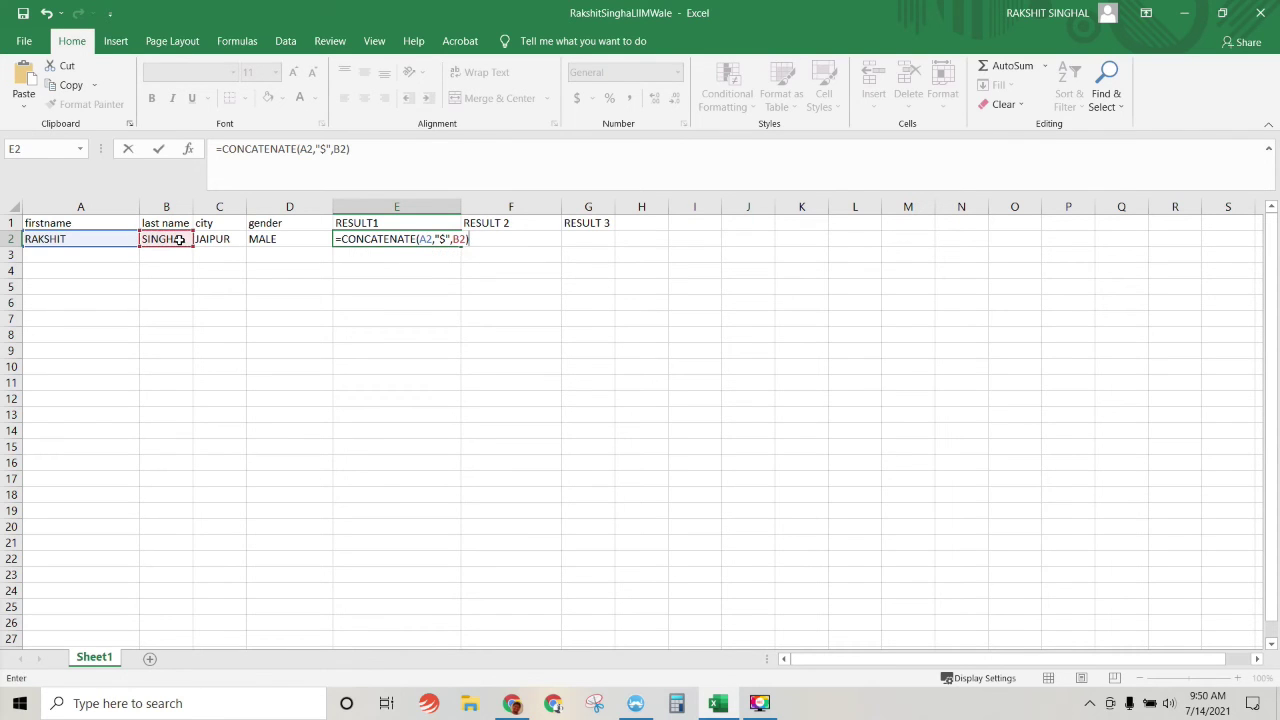
{"action": "key", "text": "Return"}
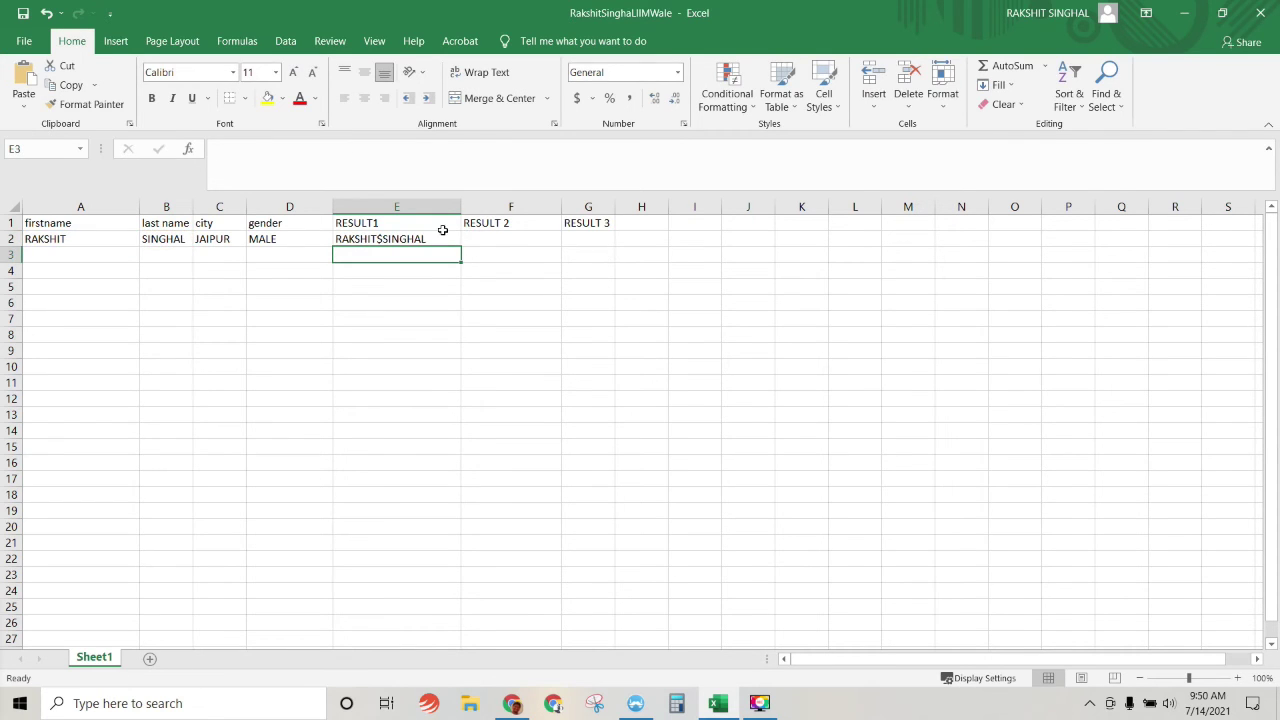
{"action": "left_click", "coordinate": [437, 240]}
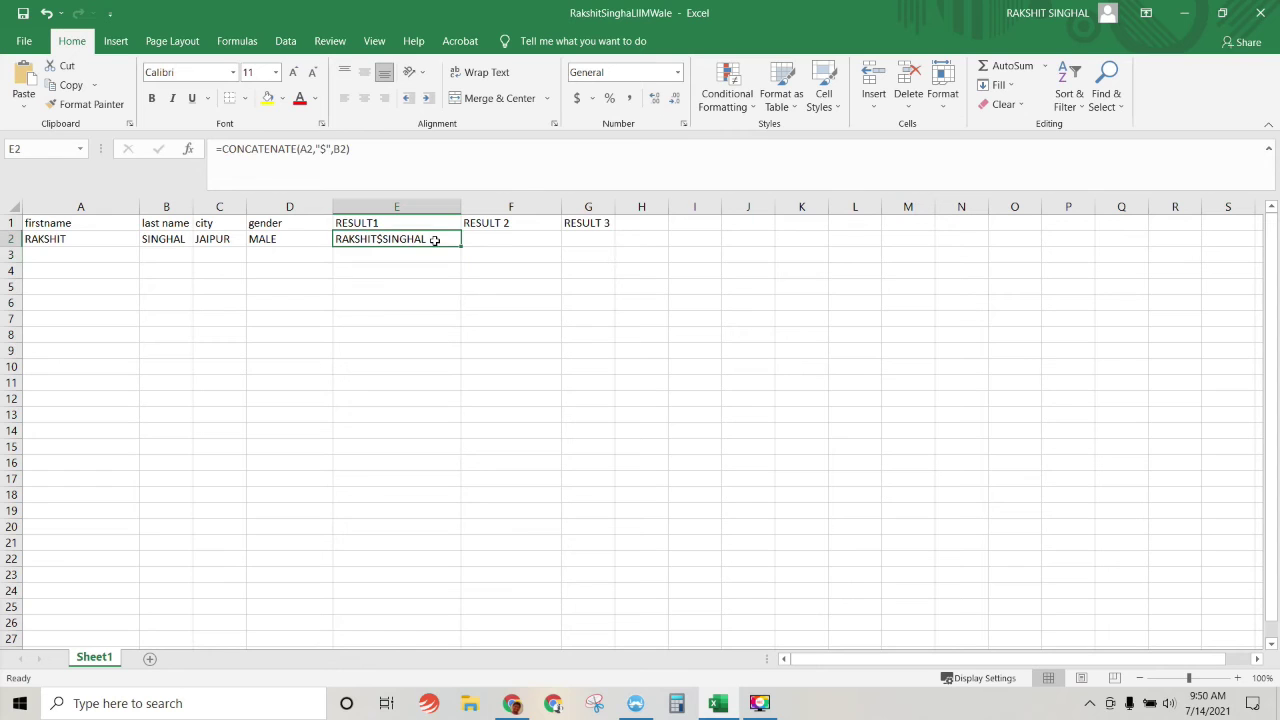
- Replace the $ separator in the RESULT1 formula with a space
{"action": "left_click", "coordinate": [325, 149]}
{"action": "key", "text": "BackSpace"}
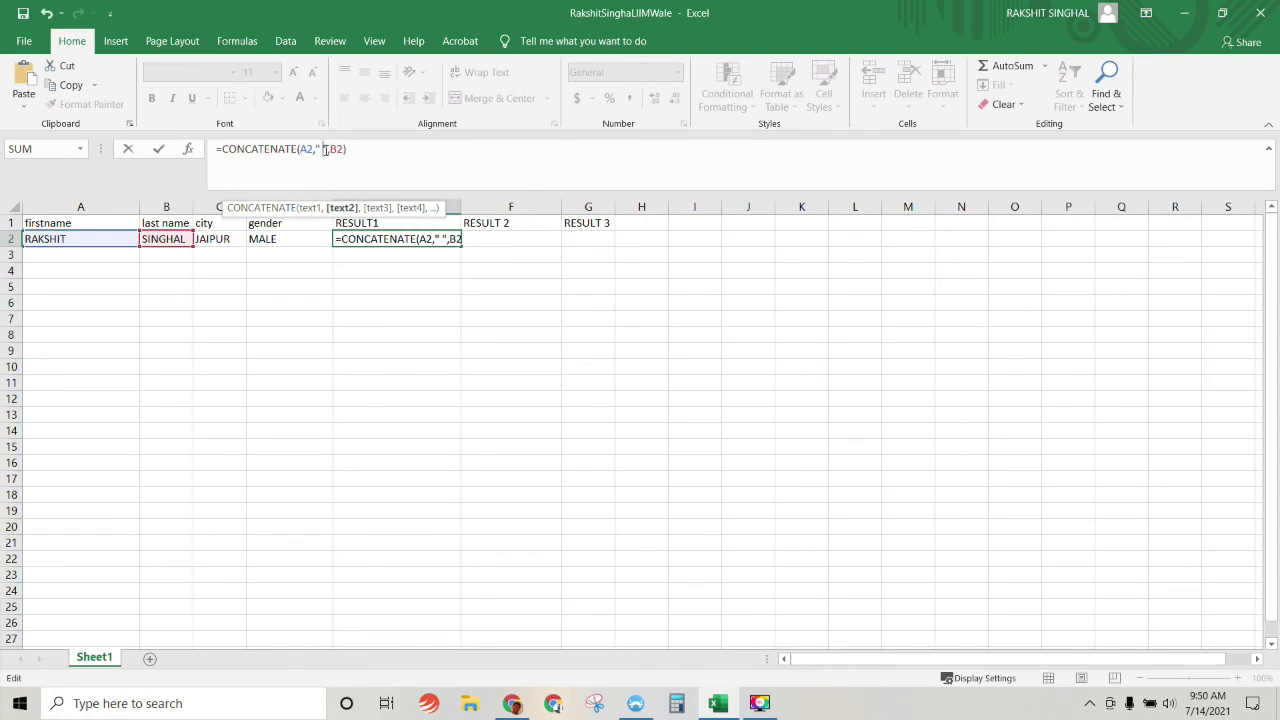
{"action": "key", "text": "Return"}
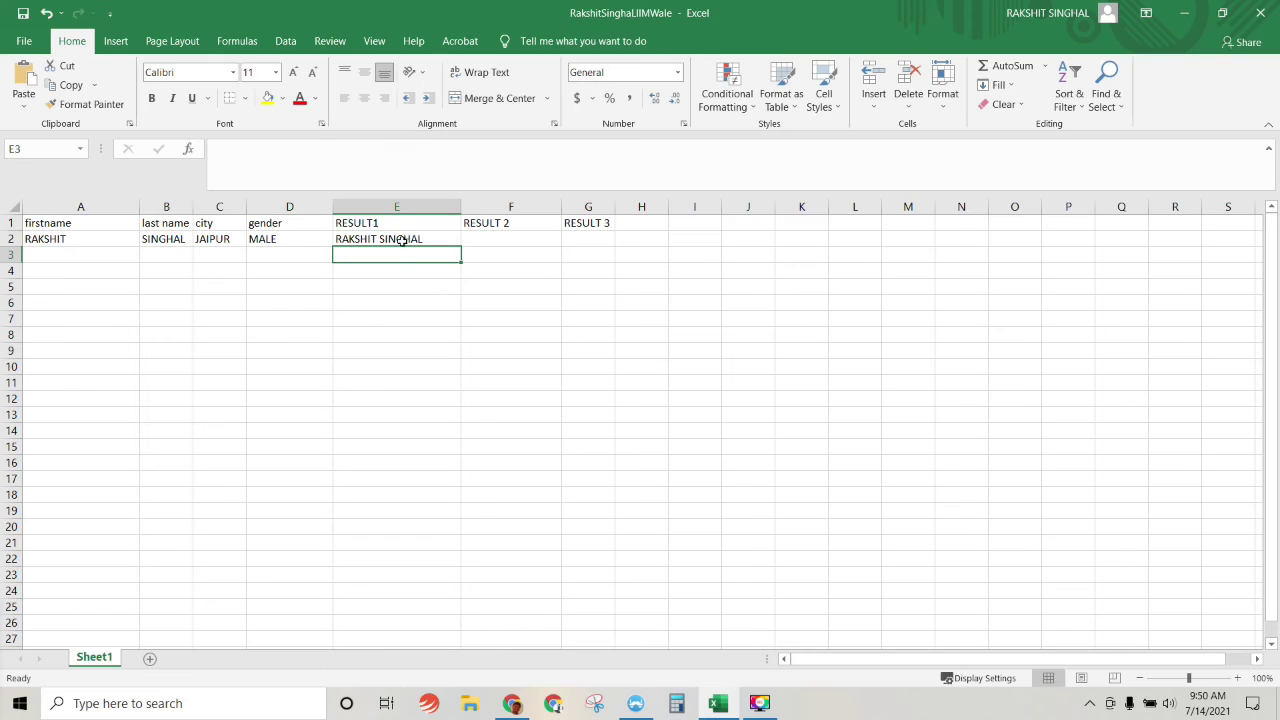
- Change the RESULT1 separator to a hyphen and space: =CONCATENATE(A2,"- ",B2)
{"action": "left_click", "coordinate": [404, 243]}
{"action": "left_click", "coordinate": [320, 149]}
{"action": "key", "text": "BackSpace"}
{"action": "type", "text": "-"}
{"action": "key", "text": "BackSpace"}
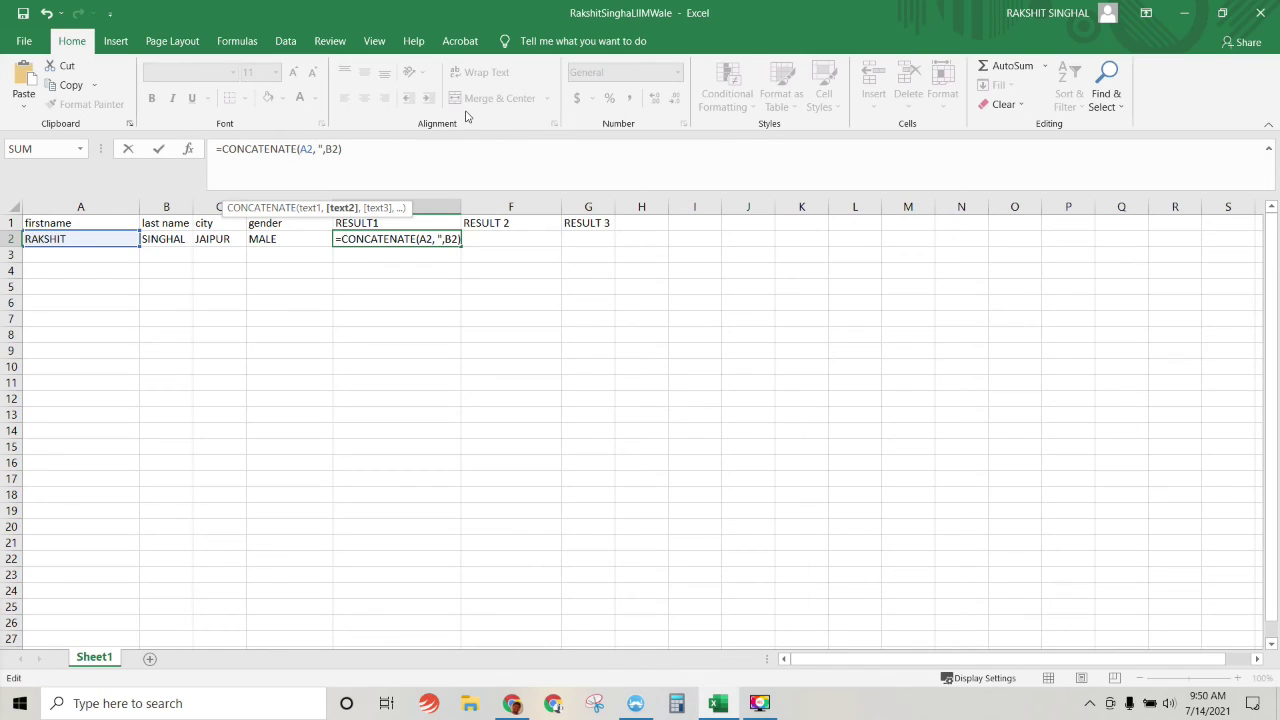
{"action": "type", "text": "\"-"}
{"action": "key", "text": "Return"}
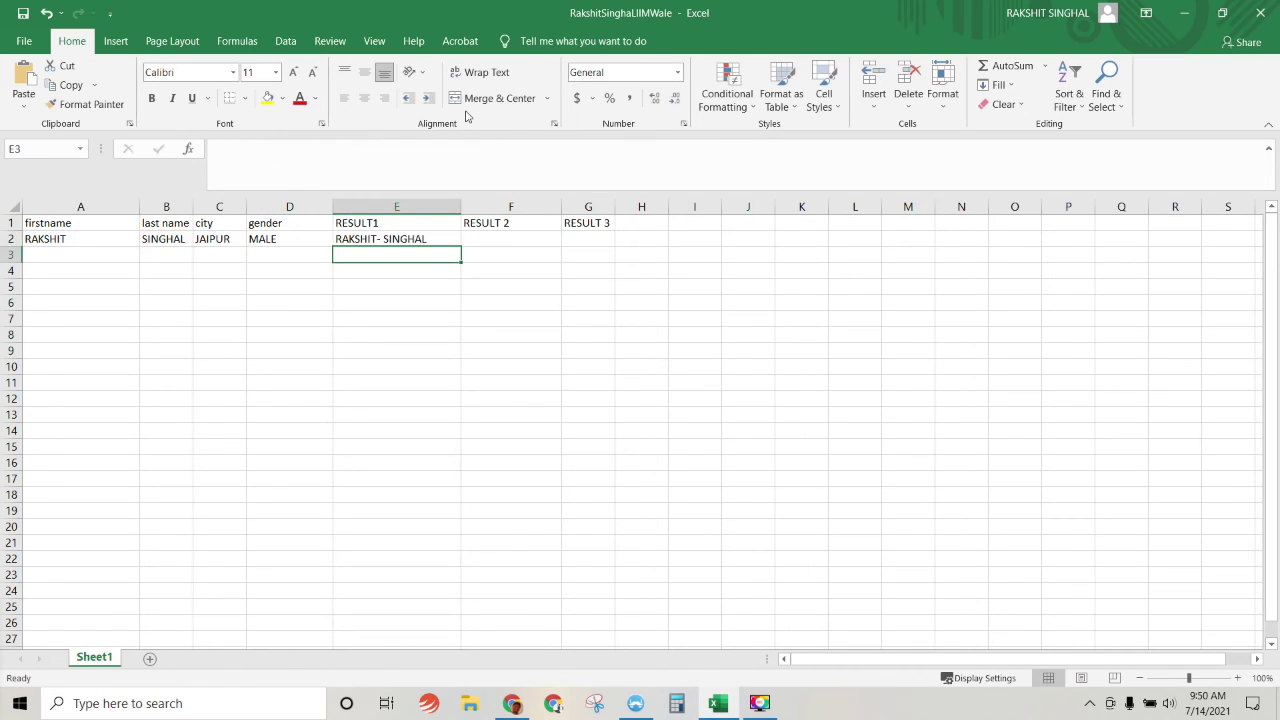
{"action": "left_click", "coordinate": [436, 238]}
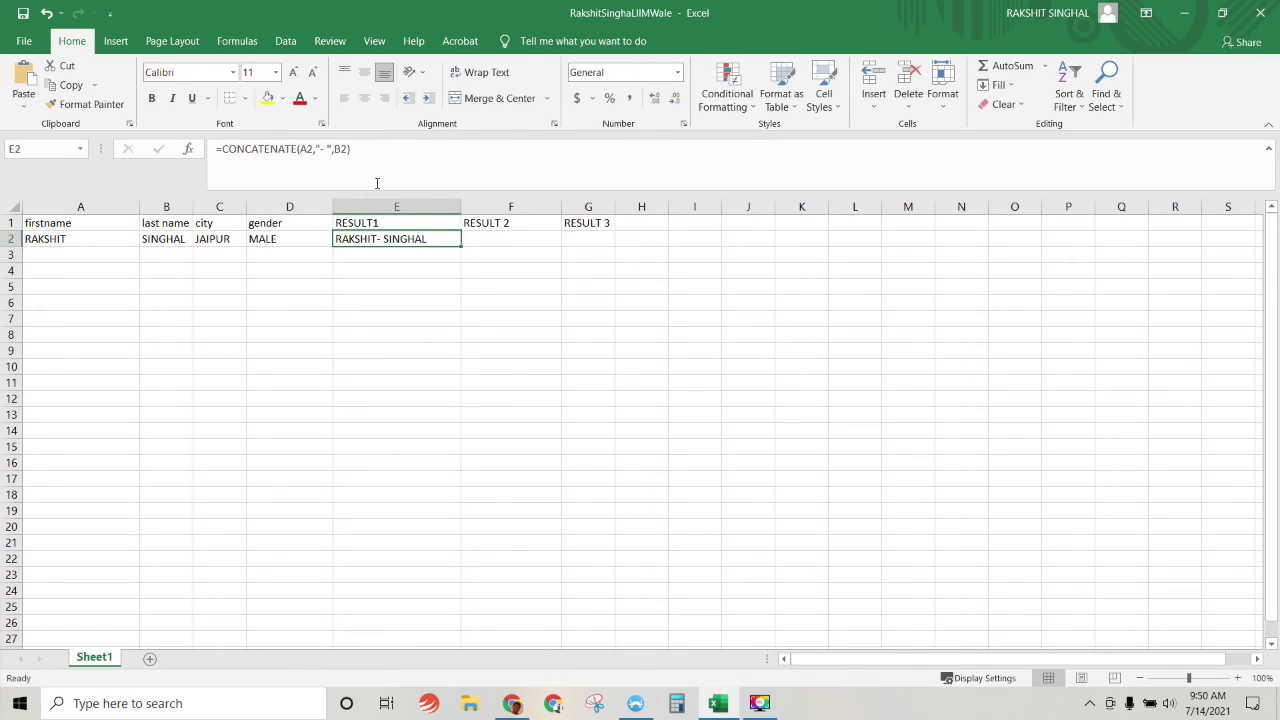
{"action": "left_click", "coordinate": [470, 242]}
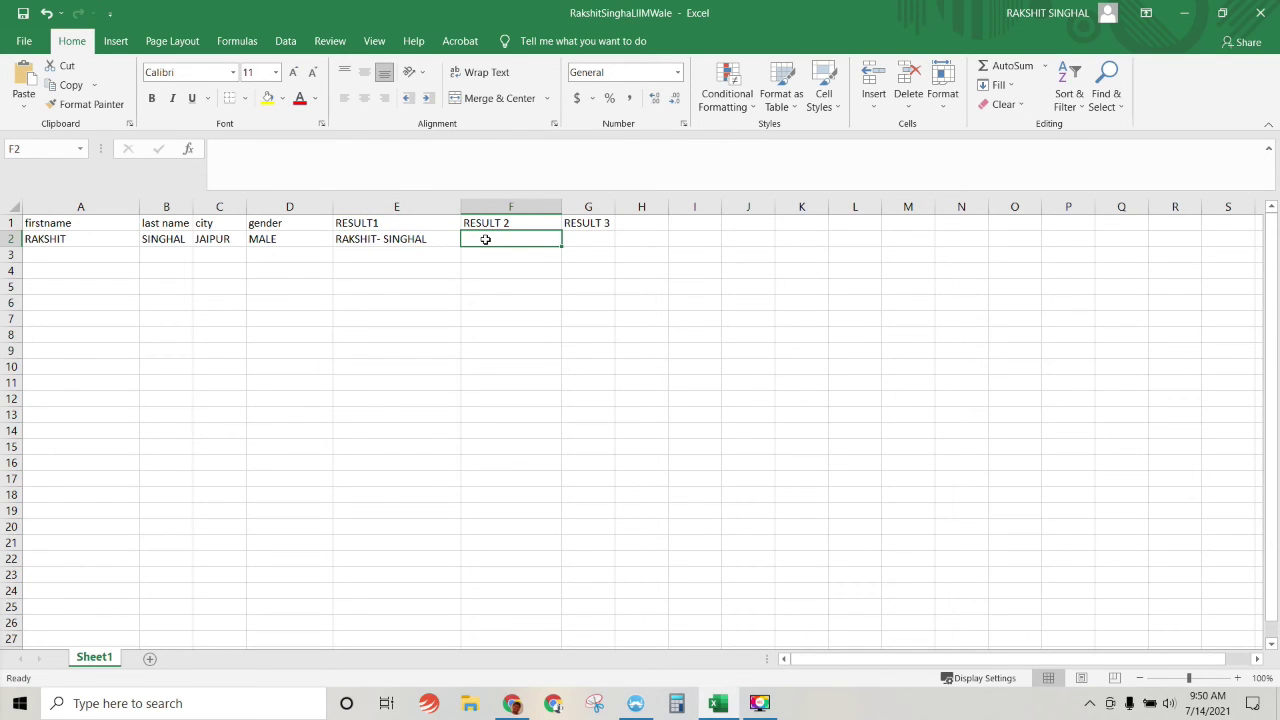
- Enter =CONCATENATE(A2," ",B2," ",C2) in F2 to join first name, last name and city
{"action": "type", "text": "=CO"}
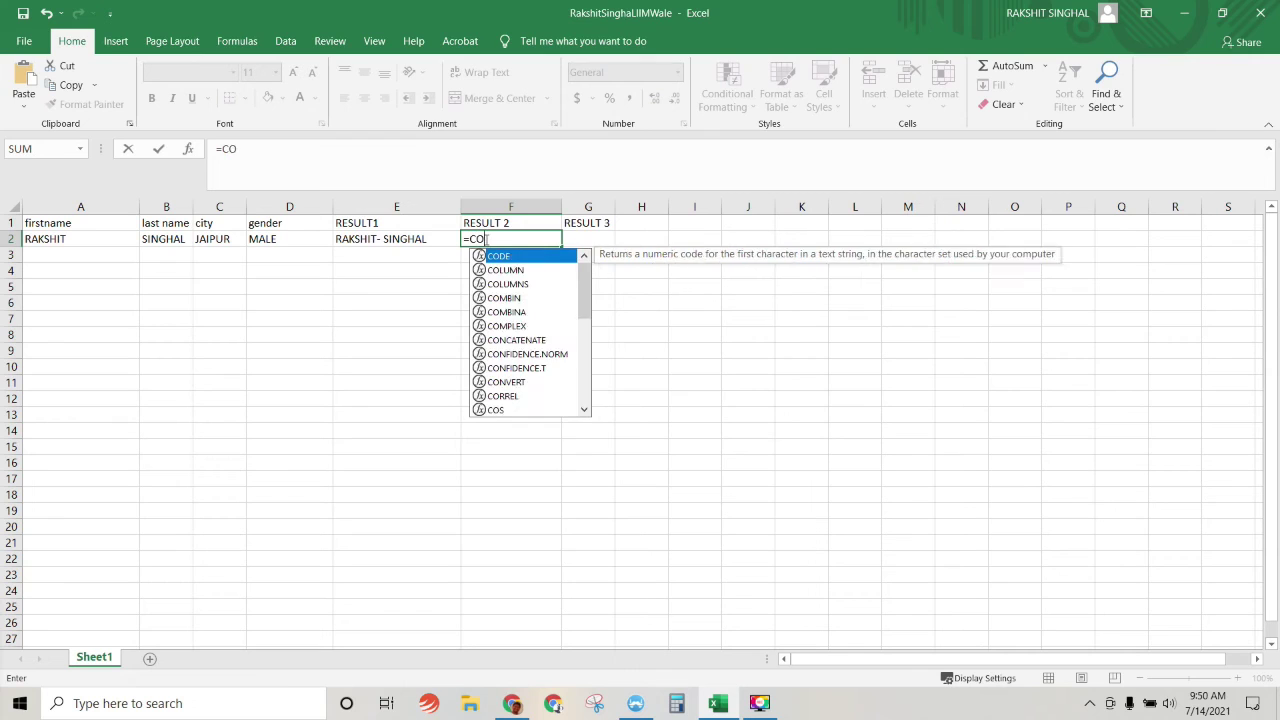
{"action": "type", "text": "N"}
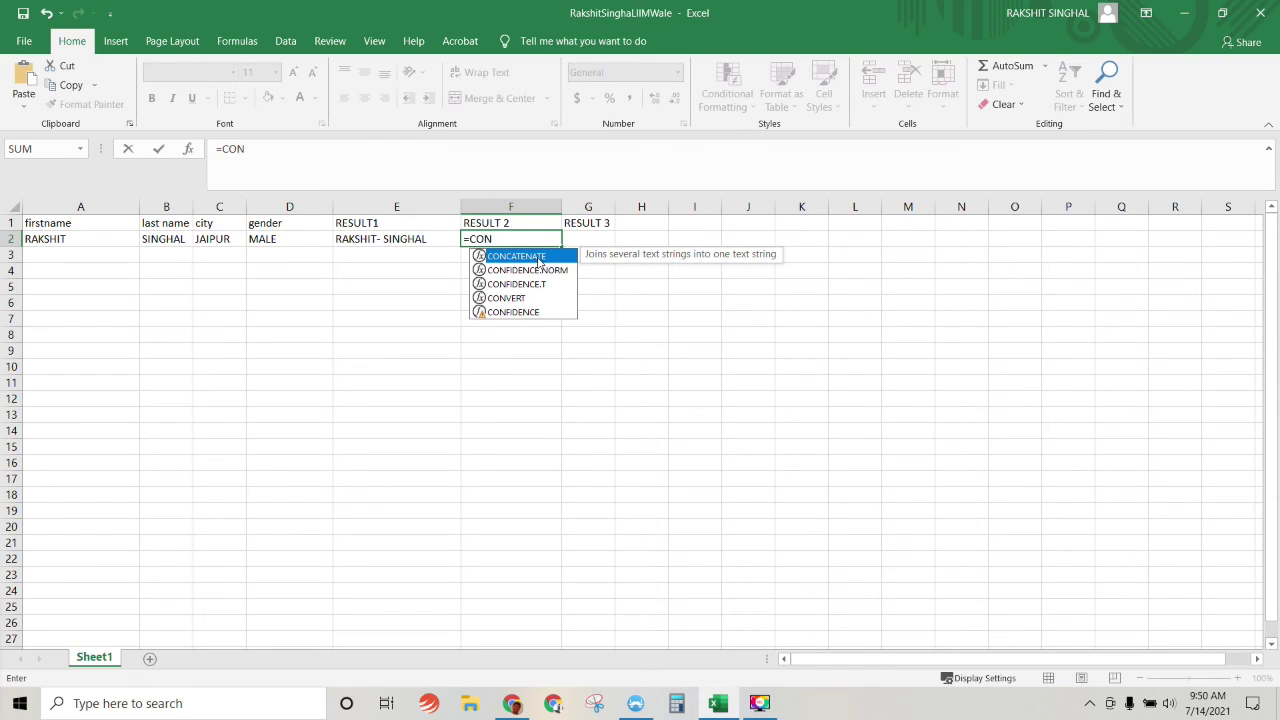
{"action": "double_click", "coordinate": [540, 258]}
{"action": "left_click", "coordinate": [72, 238]}
{"action": "type", "text": ",\"\""}
{"action": "key", "text": "BackSpace"}
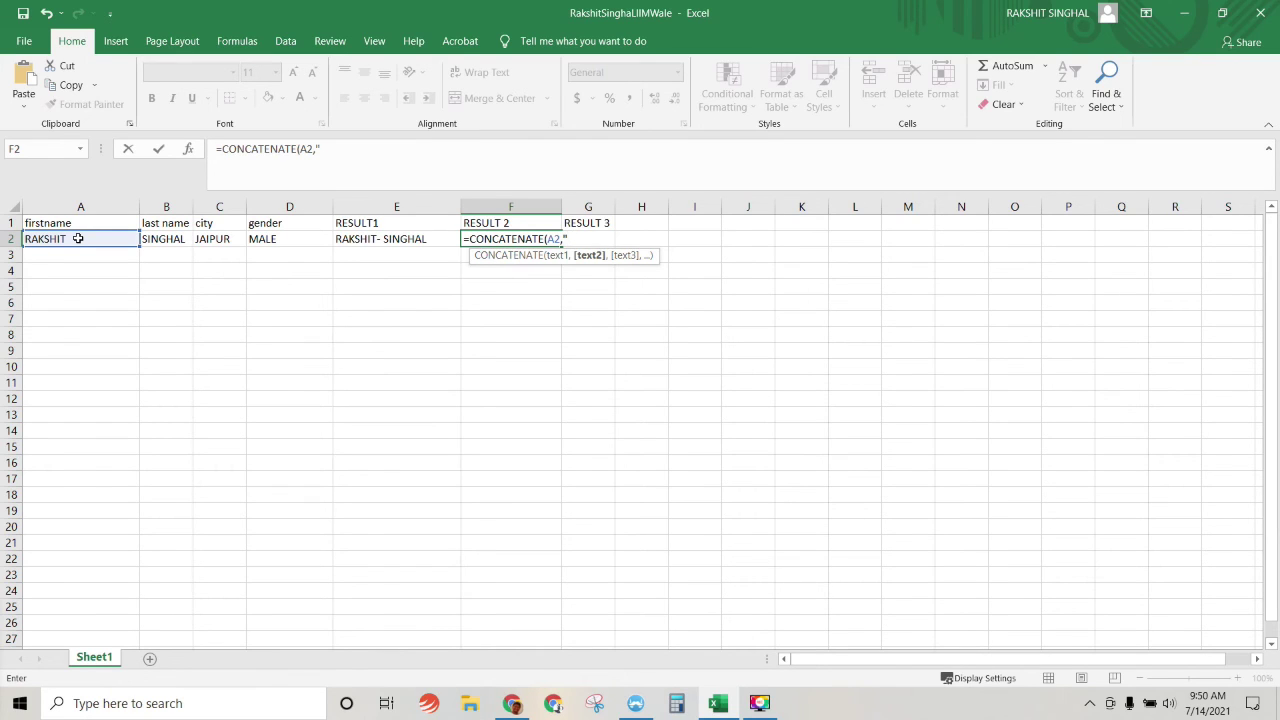
{"action": "type", "text": ","}
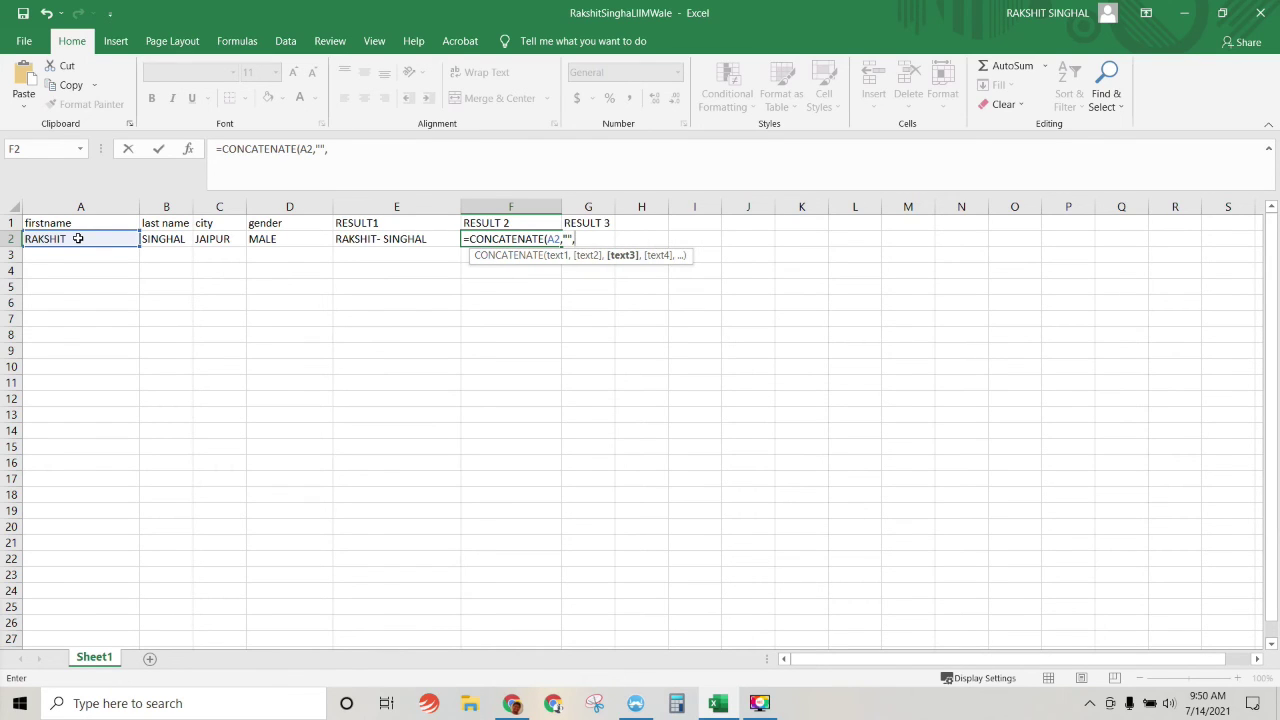
{"action": "left_click", "coordinate": [177, 238]}
{"action": "type", "text": ",\"\","}
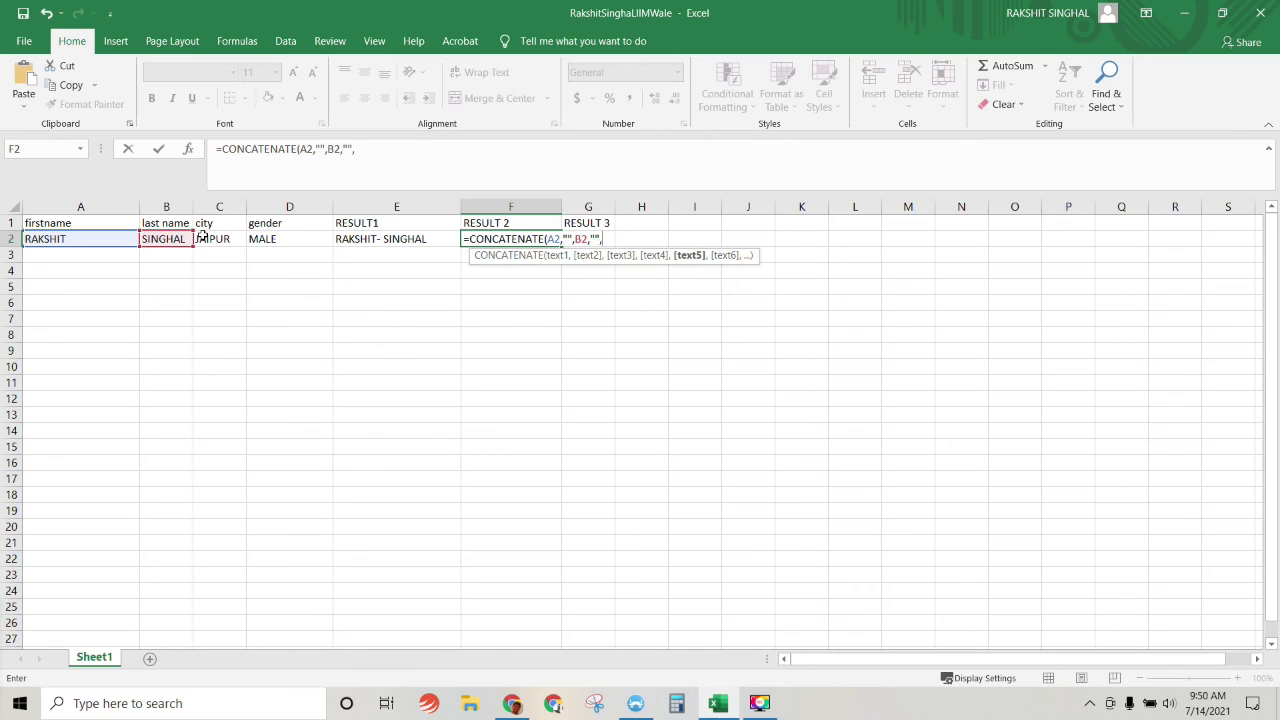
{"action": "left_click", "coordinate": [203, 237]}
{"action": "type", "text": ")"}
{"action": "key", "text": "Return"}
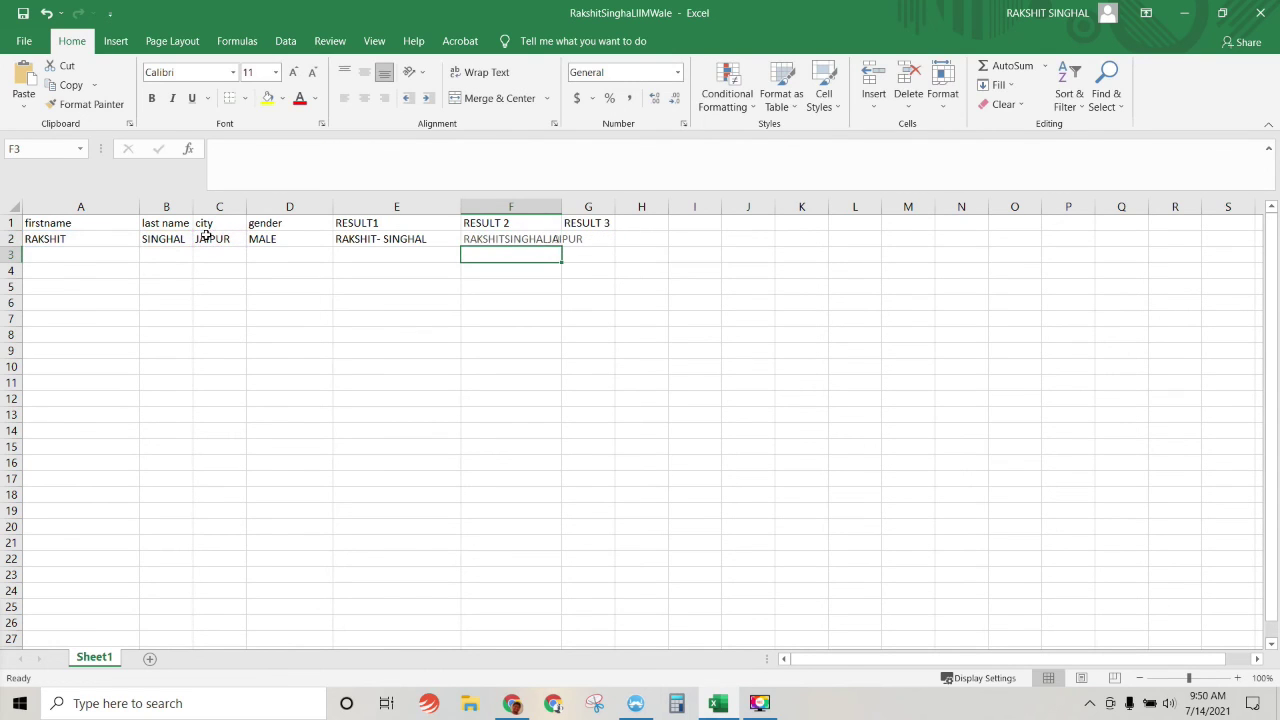
- Widen column F to fit the joined text and recommit the space-separated RESULT 2 formula
{"action": "left_click_drag", "start_coordinate": [561, 207], "coordinate": [615, 207]}
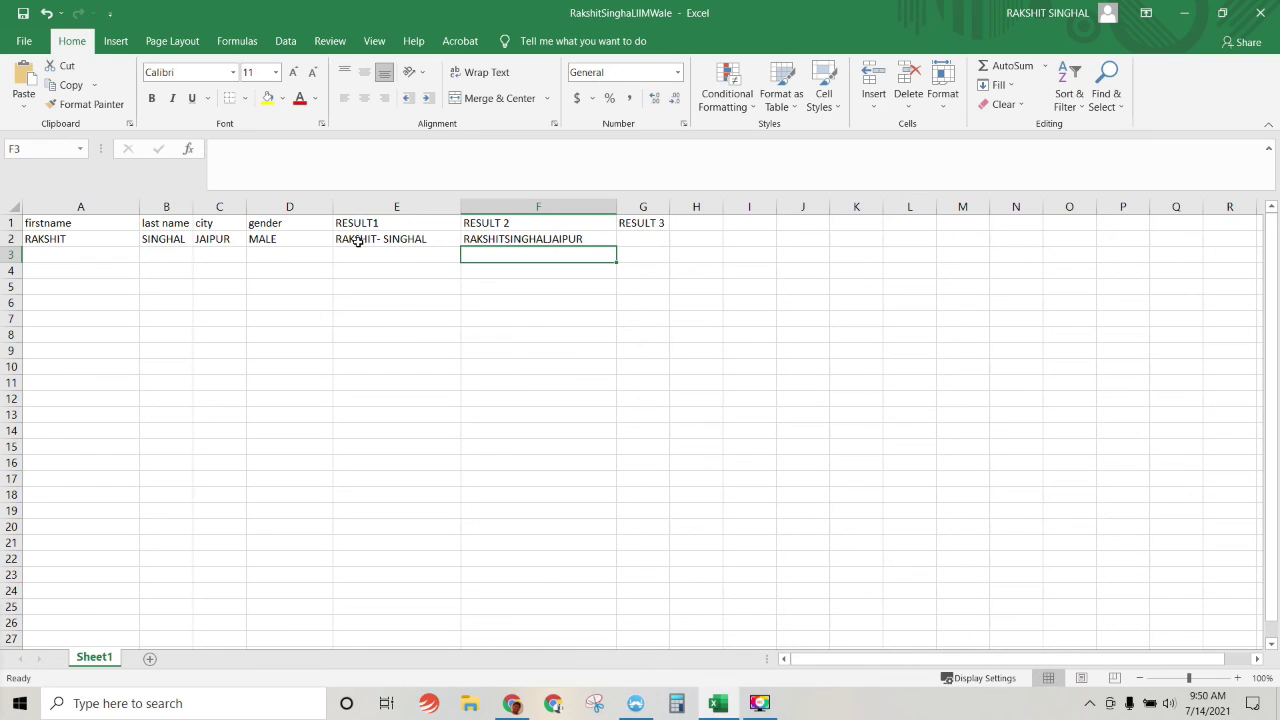
{"action": "left_click", "coordinate": [514, 240]}
{"action": "left_click", "coordinate": [321, 149]}
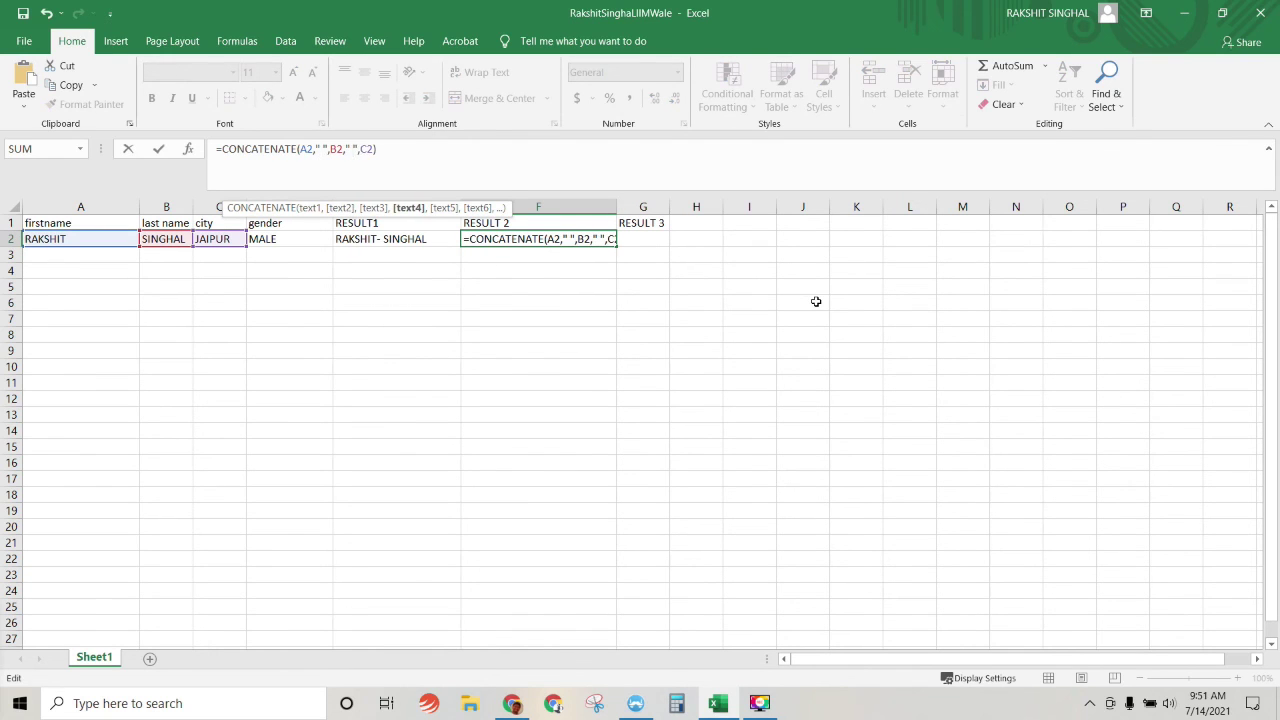
{"action": "key", "text": "Return"}
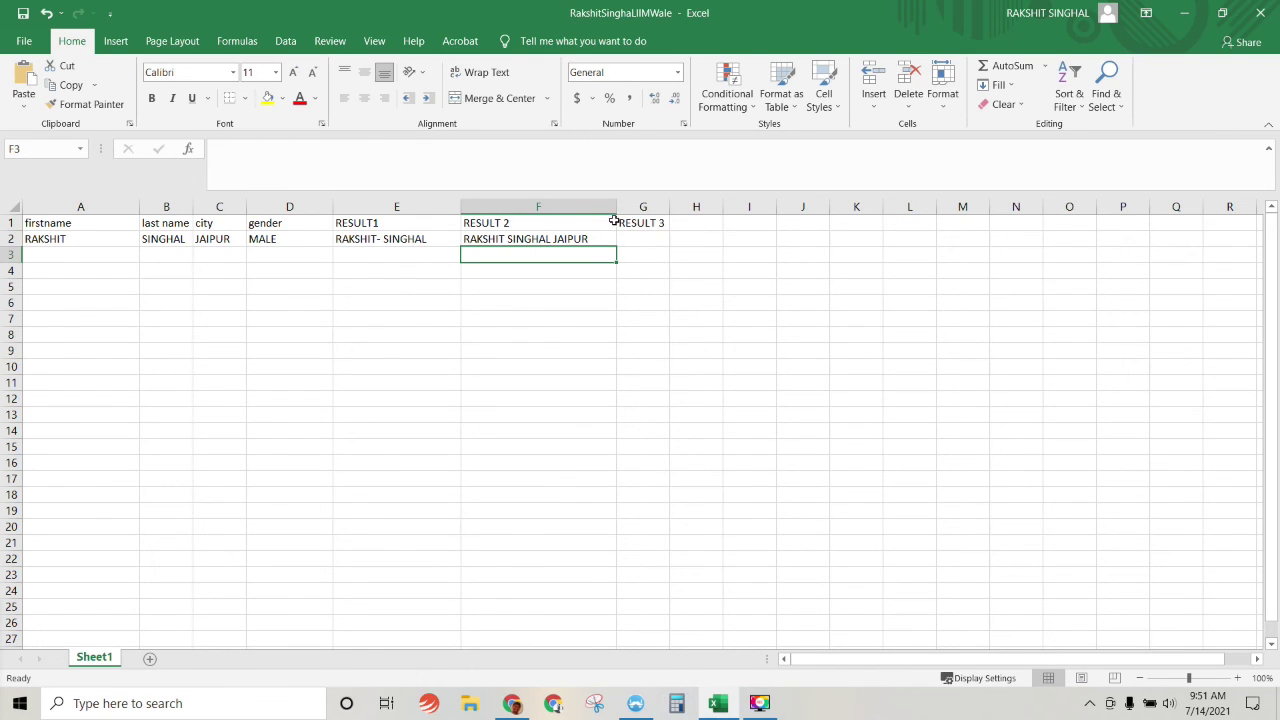
{"action": "left_click_drag", "start_coordinate": [670, 207], "coordinate": [690, 207]}
- Clear the contents of column G, removing the RESULT 3 heading, then check E2's formula
{"action": "right_click", "coordinate": [663, 208]}
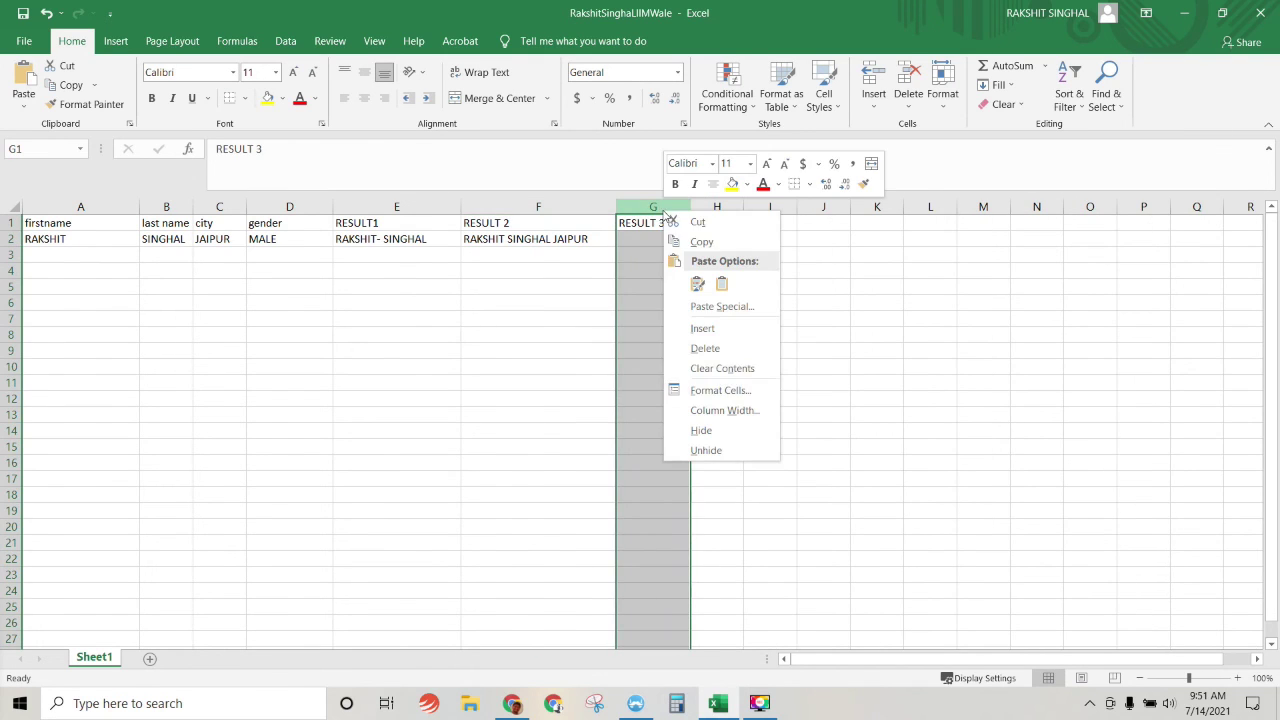
{"action": "left_click", "coordinate": [711, 348]}
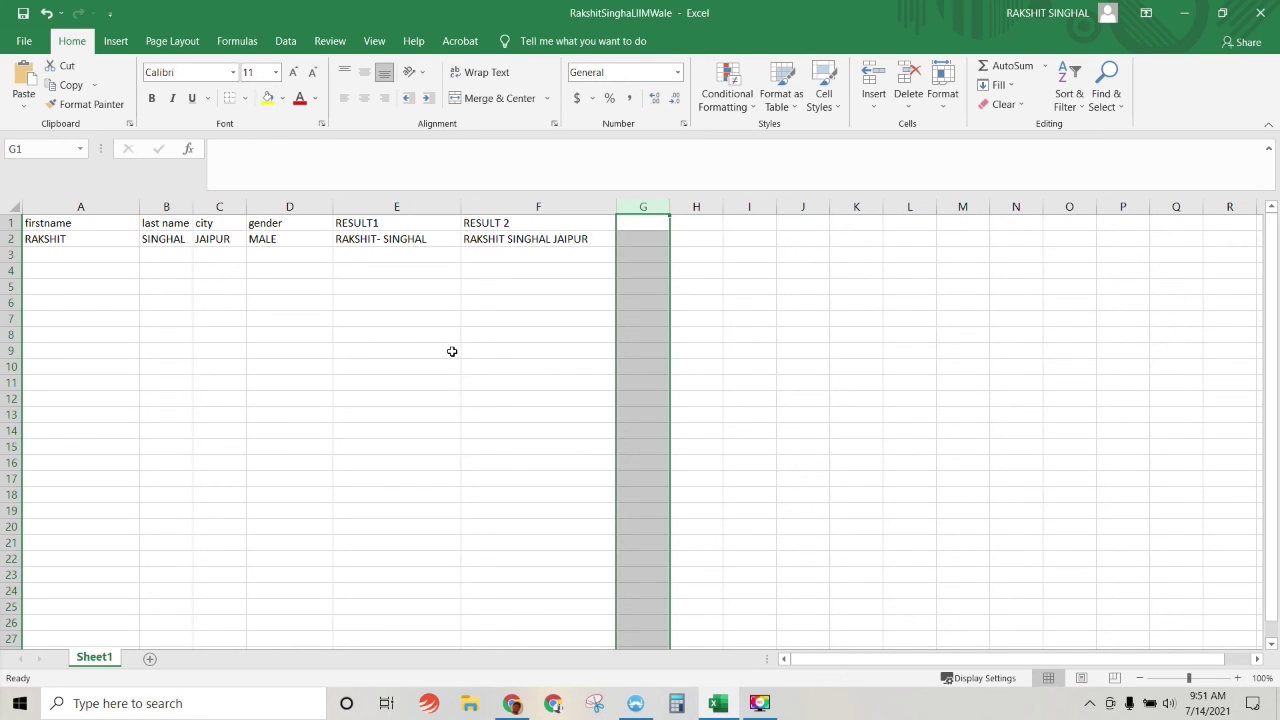
{"action": "left_click", "coordinate": [322, 239]}
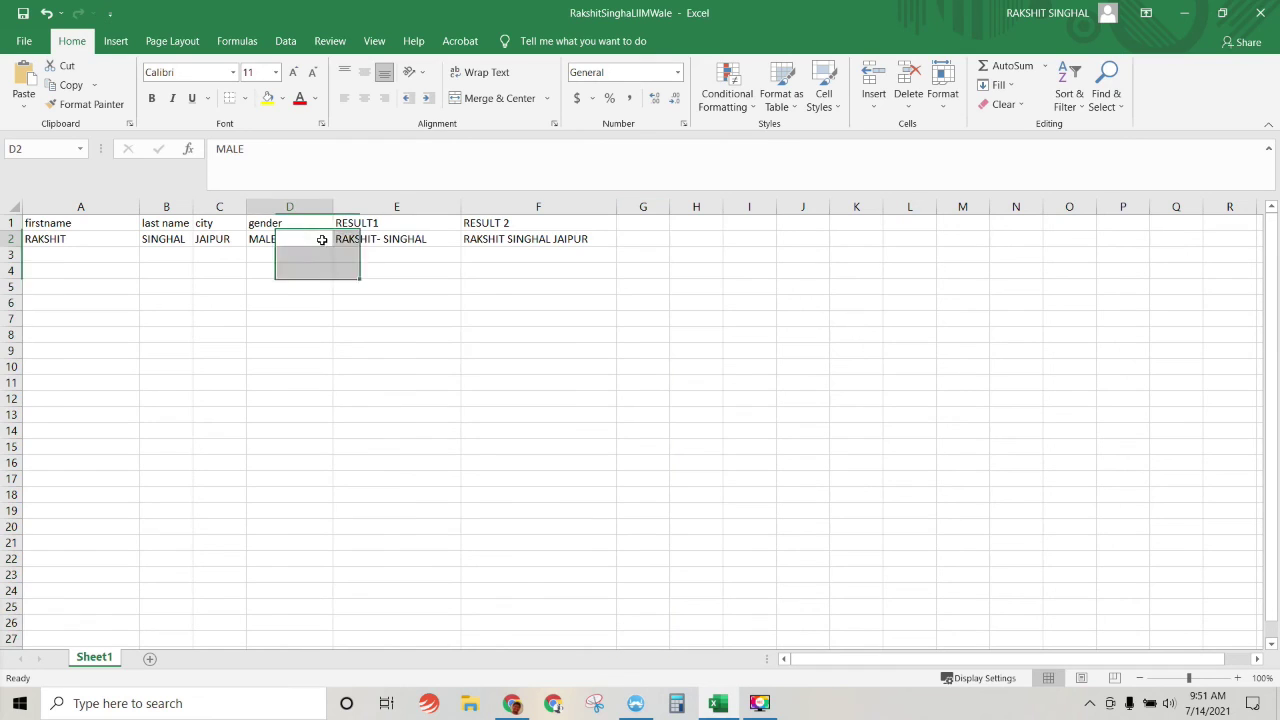
{"action": "left_click", "coordinate": [425, 241]}
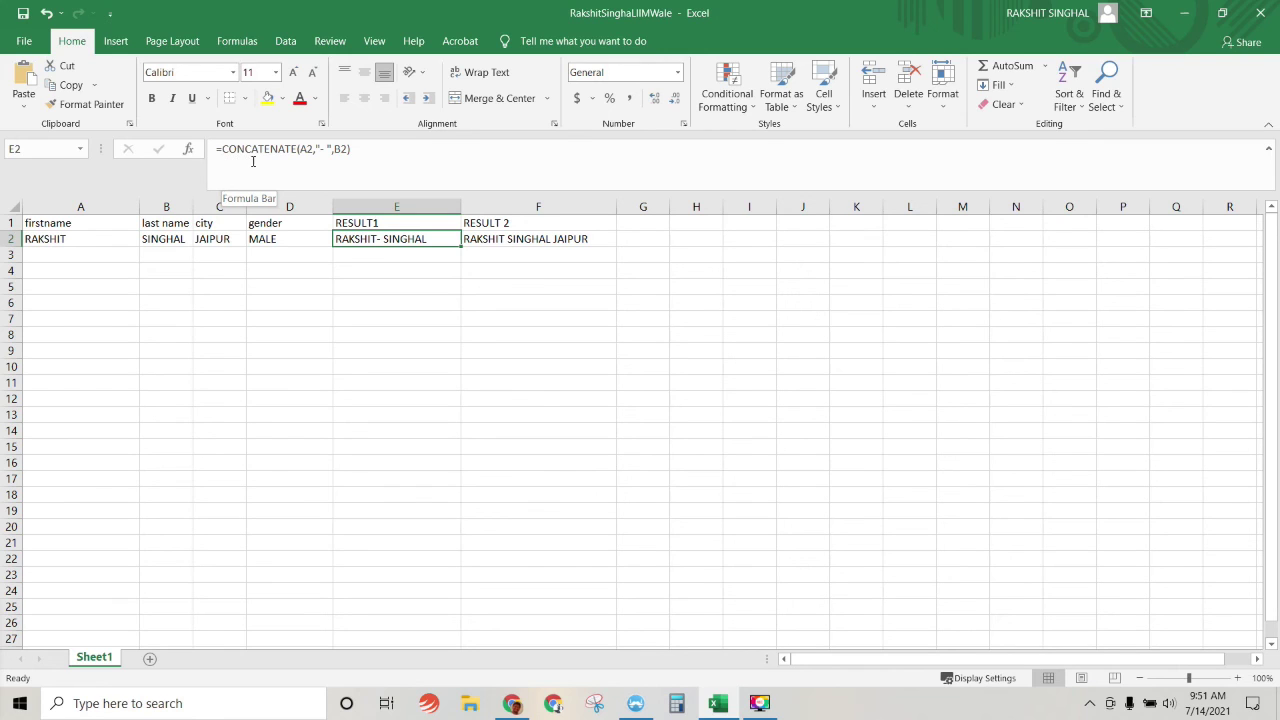
{"action": "left_click", "coordinate": [683, 364]}
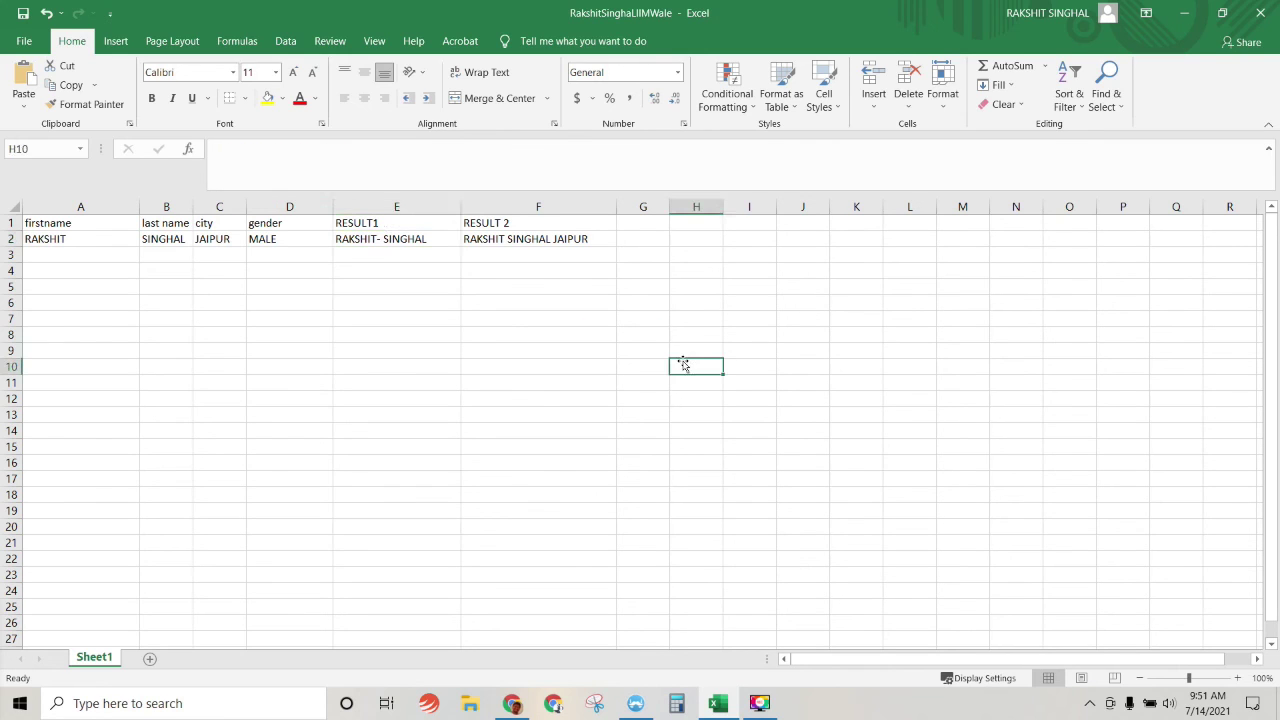